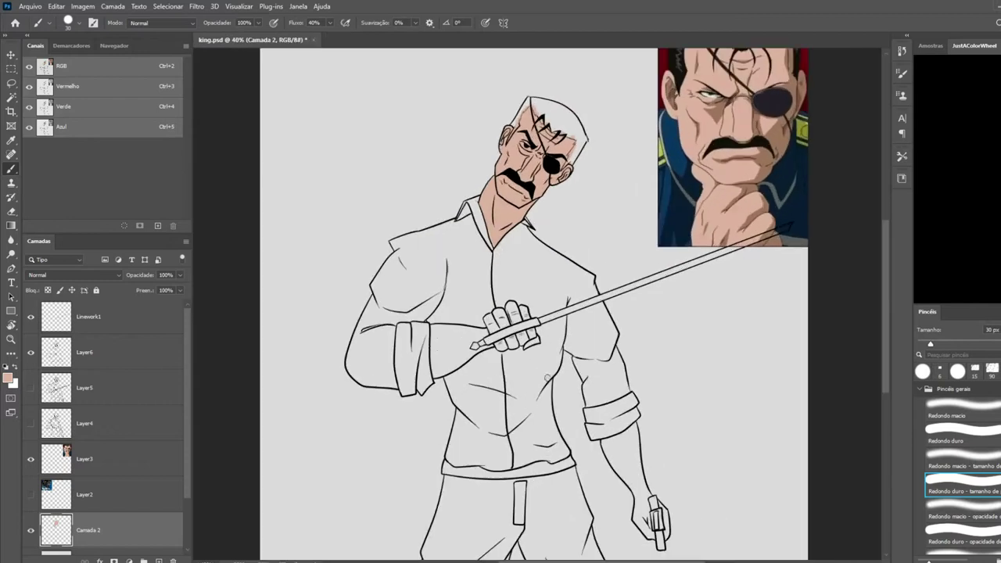
Paint the raised forearm and hand and the lowered forearm and hand in the skin tone with a 60 px brush
{"action": "key", "text": "]"}
{"action": "key", "text": "]"}
{"action": "key", "text": "]"}
{"action": "left_click_drag", "start_coordinate": [437, 352], "coordinate": [491, 324]}
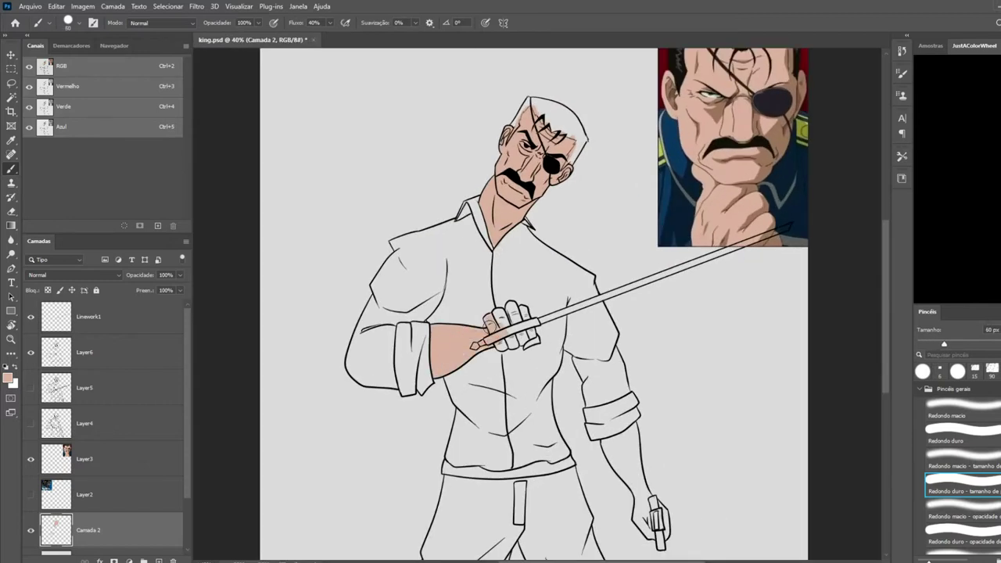
{"action": "left_click_drag", "start_coordinate": [609, 429], "coordinate": [634, 490]}
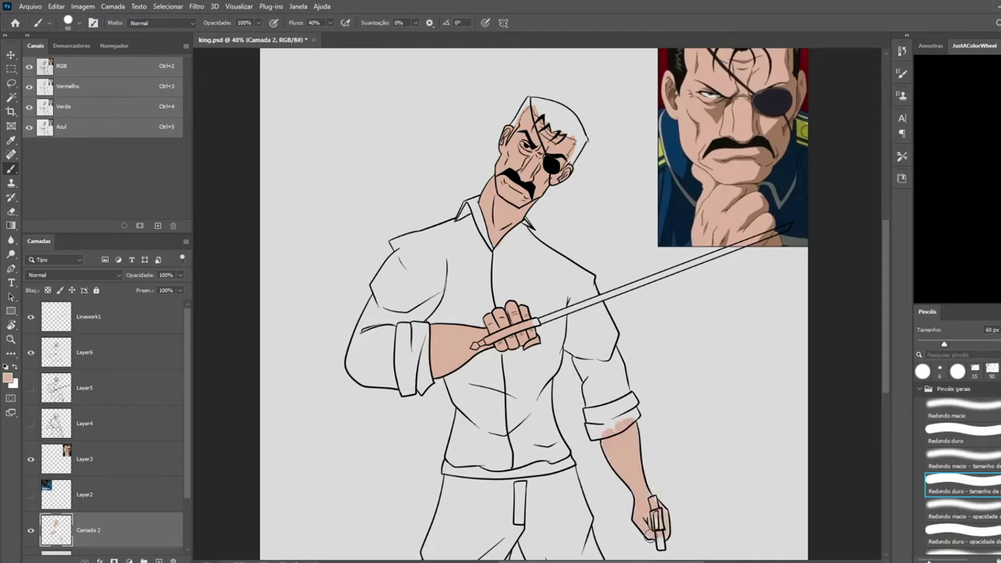
{"action": "key", "text": "e"}
{"action": "key", "text": "b"}
{"action": "scroll", "coordinate": [485, 130], "scroll_direction": "up", "scroll_amount": 2}
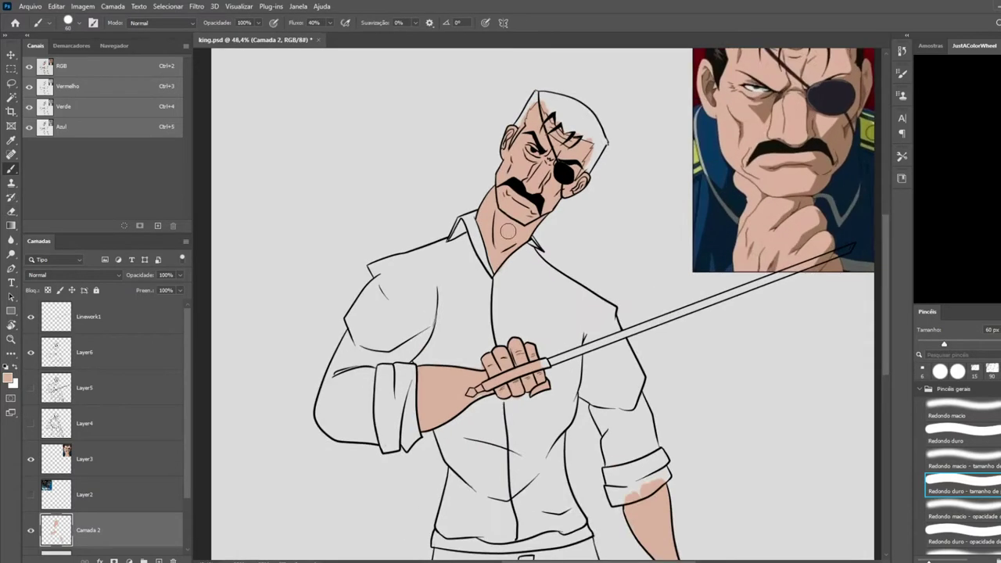
Add a new layer above the skin layer and start filling the hair behind the fringe in black with a 4 px brush
{"action": "left_click", "coordinate": [158, 561]}
{"action": "scroll", "coordinate": [563, 117], "scroll_direction": "up", "scroll_amount": 18}
{"action": "key", "text": "d"}
{"action": "key", "text": "["}
{"action": "key", "text": "["}
{"action": "key", "text": "["}
{"action": "key", "text": "["}
{"action": "key", "text": "["}
{"action": "key", "text": "["}
{"action": "key", "text": "["}
{"action": "key", "text": "["}
{"action": "key", "text": "["}
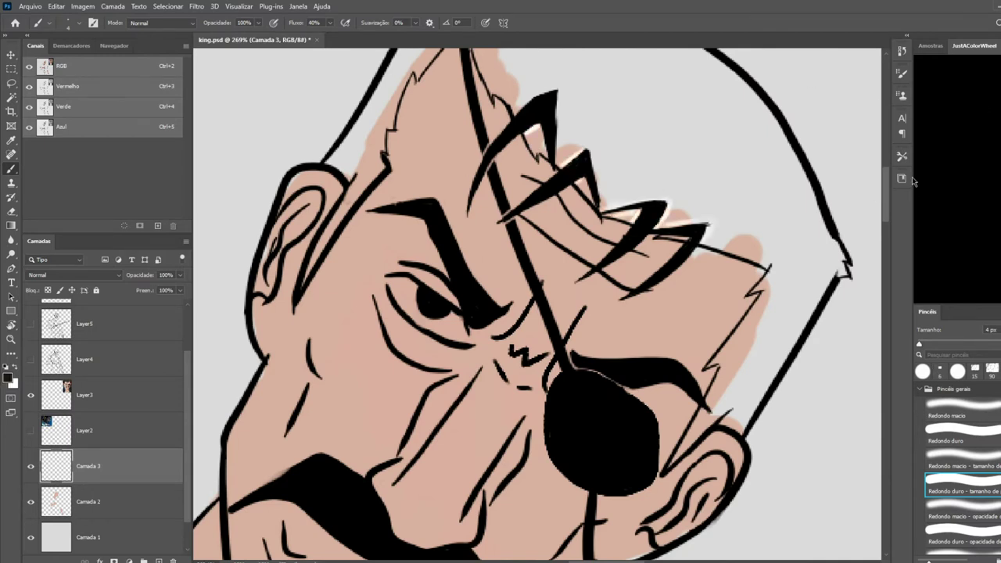
{"action": "left_click_drag", "start_coordinate": [560, 165], "coordinate": [583, 111]}
{"action": "mouse_move", "coordinate": [560, 150]}
{"action": "left_mouse_down"}
{"action": "mouse_move", "coordinate": [576, 86]}
{"action": "mouse_move", "coordinate": [566, 86]}
{"action": "left_mouse_up"}
Fill the small gaps between and behind the fringe strands in black
{"action": "scroll", "coordinate": [594, 122], "scroll_direction": "down", "scroll_amount": 13}
{"action": "scroll", "coordinate": [579, 140], "scroll_direction": "up", "scroll_amount": 19}
{"action": "left_click_drag", "start_coordinate": [500, 185], "coordinate": [491, 155]}
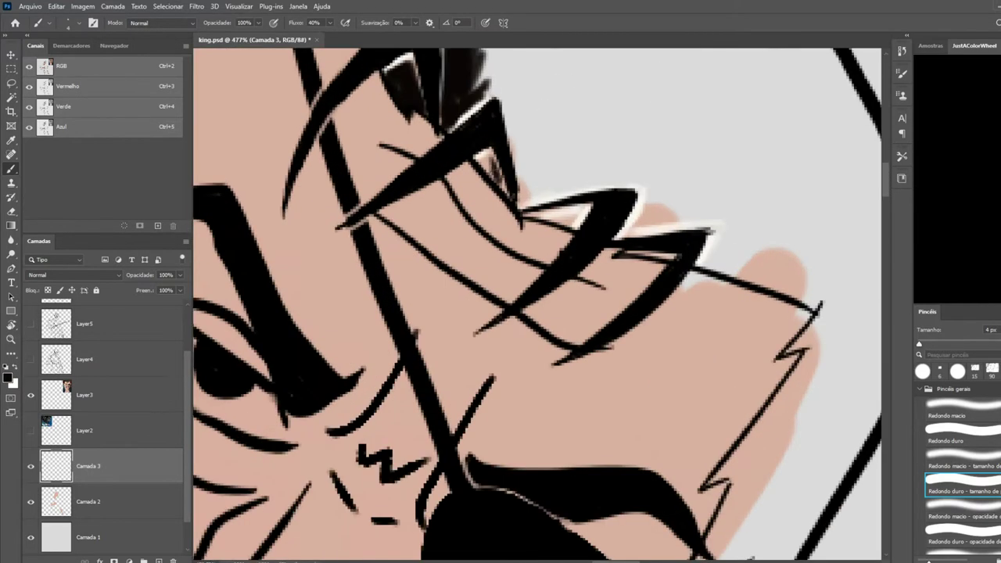
{"action": "left_click_drag", "start_coordinate": [524, 207], "coordinate": [507, 115]}
{"action": "left_click_drag", "start_coordinate": [520, 156], "coordinate": [485, 78]}
{"action": "left_click_drag", "start_coordinate": [526, 195], "coordinate": [503, 79]}
{"action": "scroll", "coordinate": [547, 140], "scroll_direction": "up", "scroll_amount": 5}
{"action": "mouse_move", "coordinate": [365, 282]}
{"action": "left_mouse_down"}
{"action": "mouse_move", "coordinate": [417, 234]}
{"action": "mouse_move", "coordinate": [326, 254]}
{"action": "mouse_move", "coordinate": [324, 219]}
{"action": "mouse_move", "coordinate": [293, 148]}
{"action": "mouse_move", "coordinate": [286, 99]}
{"action": "left_mouse_up"}
Enlarge the brush and extend the black hair fill around the hairline, undoing the stray stroke
{"action": "key", "text": "bracketright"}
{"action": "key", "text": "bracketright"}
{"action": "key", "text": "bracketright"}
{"action": "key", "text": "bracketright"}
{"action": "key", "text": "bracketright"}
{"action": "key", "text": "bracketright"}
{"action": "key", "text": "bracketright"}
{"action": "scroll", "coordinate": [501, 280], "scroll_direction": "down", "scroll_amount": 12}
{"action": "scroll", "coordinate": [425, 321], "scroll_direction": "up", "scroll_amount": 10}
{"action": "mouse_move", "coordinate": [348, 373]}
{"action": "left_mouse_down"}
{"action": "mouse_move", "coordinate": [415, 259]}
{"action": "mouse_move", "coordinate": [399, 199]}
{"action": "mouse_move", "coordinate": [458, 183]}
{"action": "mouse_move", "coordinate": [433, 240]}
{"action": "mouse_move", "coordinate": [484, 113]}
{"action": "mouse_move", "coordinate": [417, 229]}
{"action": "mouse_move", "coordinate": [380, 204]}
{"action": "mouse_move", "coordinate": [456, 107]}
{"action": "left_mouse_up"}
{"action": "key", "text": "ctrl+z"}
{"action": "scroll", "coordinate": [470, 118], "scroll_direction": "up", "scroll_amount": 4}
{"action": "mouse_move", "coordinate": [487, 280]}
{"action": "left_mouse_down"}
{"action": "mouse_move", "coordinate": [545, 123]}
{"action": "mouse_move", "coordinate": [564, 197]}
{"action": "mouse_move", "coordinate": [511, 226]}
{"action": "mouse_move", "coordinate": [517, 239]}
{"action": "mouse_move", "coordinate": [559, 206]}
{"action": "mouse_move", "coordinate": [505, 213]}
{"action": "left_mouse_up"}
{"action": "key", "text": "bracketleft"}
Add short black strokes along the edges of the hair with a smaller brush
{"action": "scroll", "coordinate": [529, 189], "scroll_direction": "down", "scroll_amount": 10}
{"action": "scroll", "coordinate": [641, 340], "scroll_direction": "up", "scroll_amount": 10}
{"action": "left_click_drag", "start_coordinate": [523, 430], "coordinate": [585, 364]}
{"action": "left_click_drag", "start_coordinate": [587, 312], "coordinate": [588, 346]}
{"action": "scroll", "coordinate": [649, 294], "scroll_direction": "down", "scroll_amount": 10}
{"action": "scroll", "coordinate": [631, 218], "scroll_direction": "up", "scroll_amount": 10}
{"action": "left_click_drag", "start_coordinate": [535, 305], "coordinate": [618, 290]}
{"action": "mouse_move", "coordinate": [553, 296]}
{"action": "left_mouse_down"}
{"action": "mouse_move", "coordinate": [567, 227]}
{"action": "mouse_move", "coordinate": [493, 149]}
{"action": "left_mouse_up"}
Fill the main mass of the hair in black out to the head outline with a larger brush
{"action": "key", "text": "bracketright"}
{"action": "key", "text": "bracketright"}
{"action": "key", "text": "bracketright"}
{"action": "key", "text": "bracketright"}
{"action": "key", "text": "bracketright"}
{"action": "scroll", "coordinate": [446, 195], "scroll_direction": "up", "scroll_amount": 8}
{"action": "mouse_move", "coordinate": [323, 90]}
{"action": "left_mouse_down"}
{"action": "mouse_move", "coordinate": [331, 188]}
{"action": "mouse_move", "coordinate": [379, 98]}
{"action": "mouse_move", "coordinate": [371, 231]}
{"action": "mouse_move", "coordinate": [384, 98]}
{"action": "mouse_move", "coordinate": [441, 176]}
{"action": "mouse_move", "coordinate": [387, 275]}
{"action": "mouse_move", "coordinate": [471, 236]}
{"action": "mouse_move", "coordinate": [522, 121]}
{"action": "mouse_move", "coordinate": [521, 313]}
{"action": "mouse_move", "coordinate": [634, 195]}
{"action": "mouse_move", "coordinate": [565, 291]}
{"action": "mouse_move", "coordinate": [700, 212]}
{"action": "left_mouse_up"}
{"action": "scroll", "coordinate": [733, 389], "scroll_direction": "down", "scroll_amount": 2}
{"action": "mouse_move", "coordinate": [473, 221]}
{"action": "left_mouse_down"}
{"action": "mouse_move", "coordinate": [482, 195]}
{"action": "mouse_move", "coordinate": [464, 227]}
{"action": "mouse_move", "coordinate": [499, 224]}
{"action": "mouse_move", "coordinate": [515, 111]}
{"action": "mouse_move", "coordinate": [568, 96]}
{"action": "mouse_move", "coordinate": [632, 142]}
{"action": "mouse_move", "coordinate": [526, 155]}
{"action": "mouse_move", "coordinate": [661, 234]}
{"action": "mouse_move", "coordinate": [632, 219]}
{"action": "mouse_move", "coordinate": [607, 257]}
{"action": "mouse_move", "coordinate": [551, 162]}
{"action": "mouse_move", "coordinate": [704, 311]}
{"action": "mouse_move", "coordinate": [632, 342]}
{"action": "mouse_move", "coordinate": [644, 399]}
{"action": "mouse_move", "coordinate": [601, 511]}
{"action": "mouse_move", "coordinate": [580, 503]}
{"action": "mouse_move", "coordinate": [591, 422]}
{"action": "left_mouse_up"}
{"action": "key", "text": "ctrl+z"}
{"action": "mouse_move", "coordinate": [583, 504]}
{"action": "left_mouse_down"}
{"action": "mouse_move", "coordinate": [643, 435]}
{"action": "mouse_move", "coordinate": [638, 394]}
{"action": "left_mouse_up"}
{"action": "left_click_drag", "start_coordinate": [579, 317], "coordinate": [365, 316]}
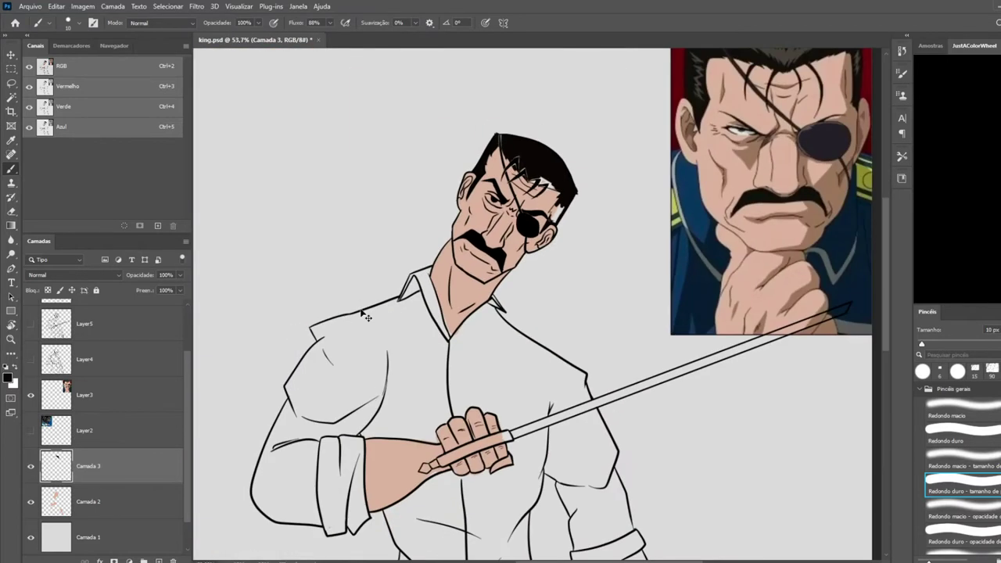
Fill the remaining gaps at the sideburn beside the eyepatch and behind the fringe in black on Camada 3 with a 10 px brush
{"action": "scroll", "coordinate": [92, 337], "scroll_direction": "up", "scroll_amount": 2}
{"action": "left_click", "coordinate": [93, 344]}
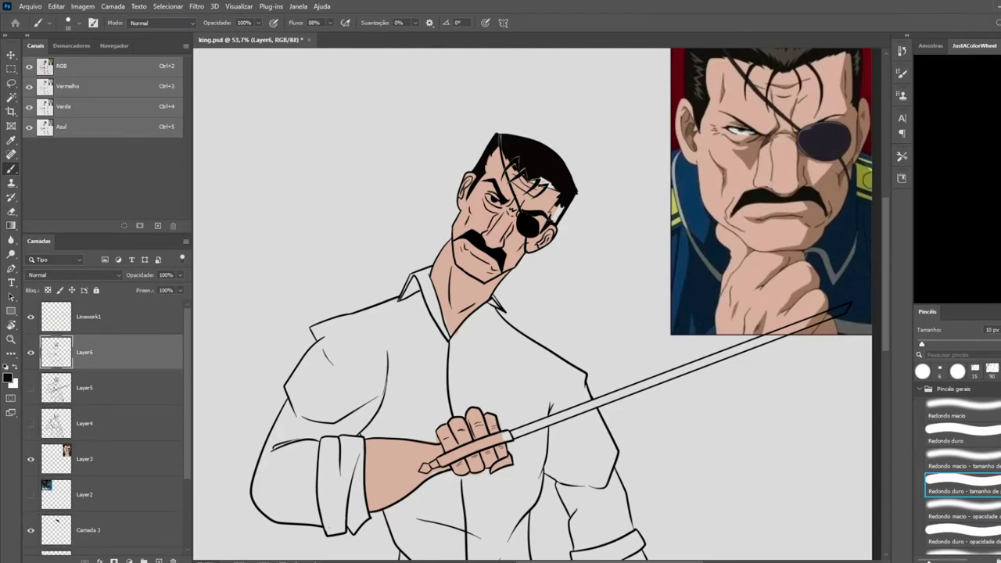
{"action": "scroll", "coordinate": [637, 358], "scroll_direction": "down", "scroll_amount": 6}
{"action": "scroll", "coordinate": [554, 300], "scroll_direction": "up", "scroll_amount": 11}
{"action": "scroll", "coordinate": [646, 240], "scroll_direction": "up", "scroll_amount": 11}
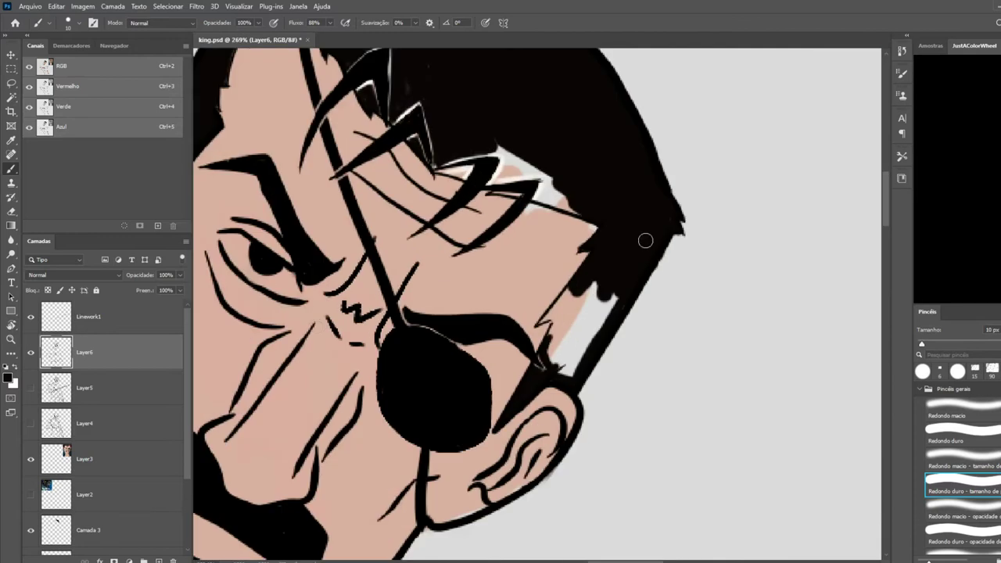
{"action": "left_click_drag", "start_coordinate": [192, 461], "coordinate": [194, 469]}
{"action": "left_click_drag", "start_coordinate": [187, 470], "coordinate": [192, 554]}
{"action": "left_click", "coordinate": [88, 431]}
{"action": "left_click", "coordinate": [30, 431]}
{"action": "left_click", "coordinate": [30, 431]}
{"action": "mouse_move", "coordinate": [609, 300]}
{"action": "left_mouse_down"}
{"action": "mouse_move", "coordinate": [588, 332]}
{"action": "mouse_move", "coordinate": [565, 317]}
{"action": "mouse_move", "coordinate": [556, 351]}
{"action": "left_mouse_up"}
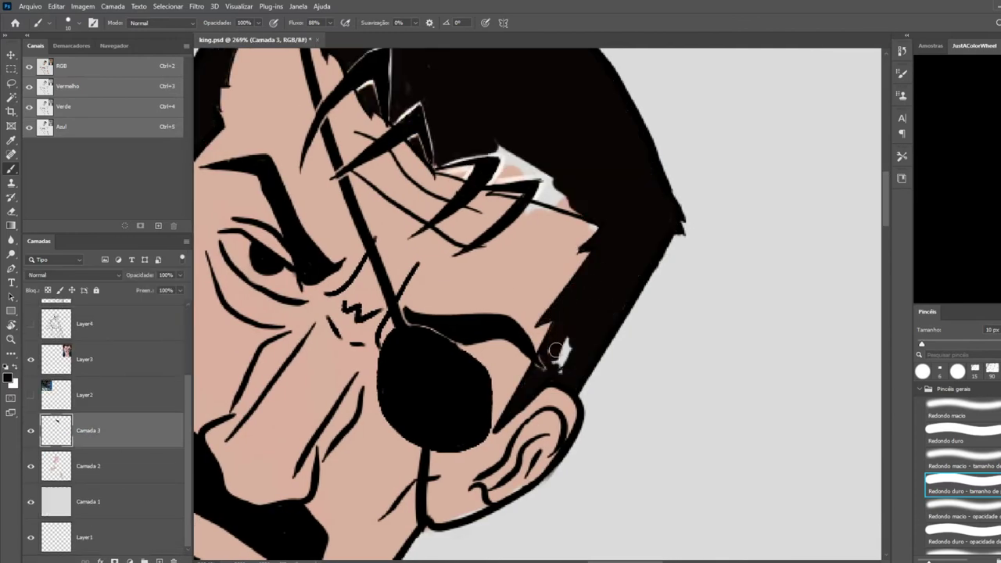
{"action": "mouse_move", "coordinate": [518, 158]}
{"action": "left_mouse_down"}
{"action": "mouse_move", "coordinate": [538, 198]}
{"action": "mouse_move", "coordinate": [552, 191]}
{"action": "mouse_move", "coordinate": [601, 232]}
{"action": "left_mouse_up"}
{"action": "scroll", "coordinate": [638, 204], "scroll_direction": "down", "scroll_amount": 10}
{"action": "scroll", "coordinate": [575, 352], "scroll_direction": "up", "scroll_amount": 5}
Outline the fringe strands and the eyepatch strap over the hair with thin white lines on Layer6, using a 2 px brush
{"action": "left_click", "coordinate": [89, 324]}
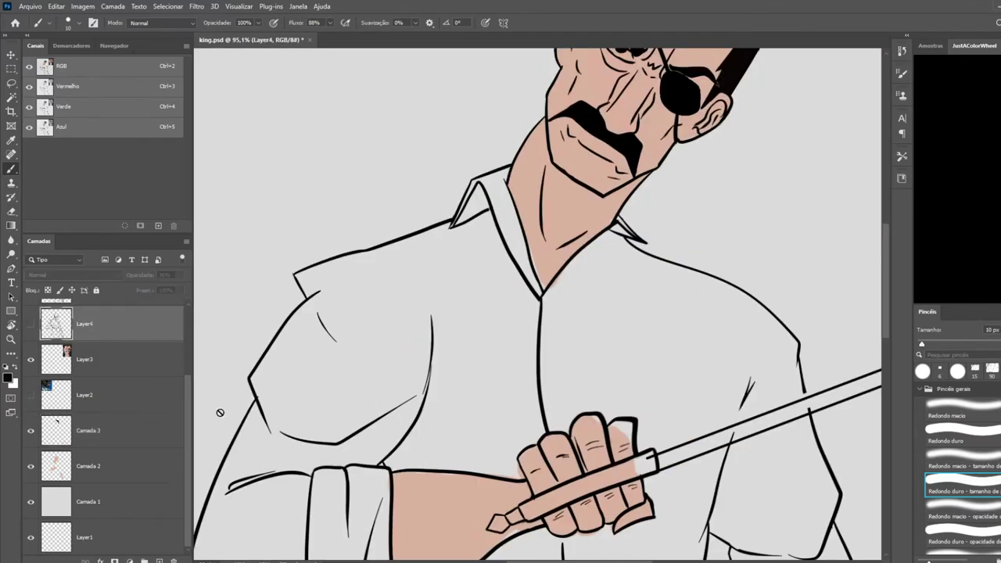
{"action": "scroll", "coordinate": [99, 357], "scroll_direction": "up", "scroll_amount": 3}
{"action": "left_click", "coordinate": [99, 356]}
{"action": "scroll", "coordinate": [466, 242], "scroll_direction": "down", "scroll_amount": 5}
{"action": "scroll", "coordinate": [466, 241], "scroll_direction": "up", "scroll_amount": 4}
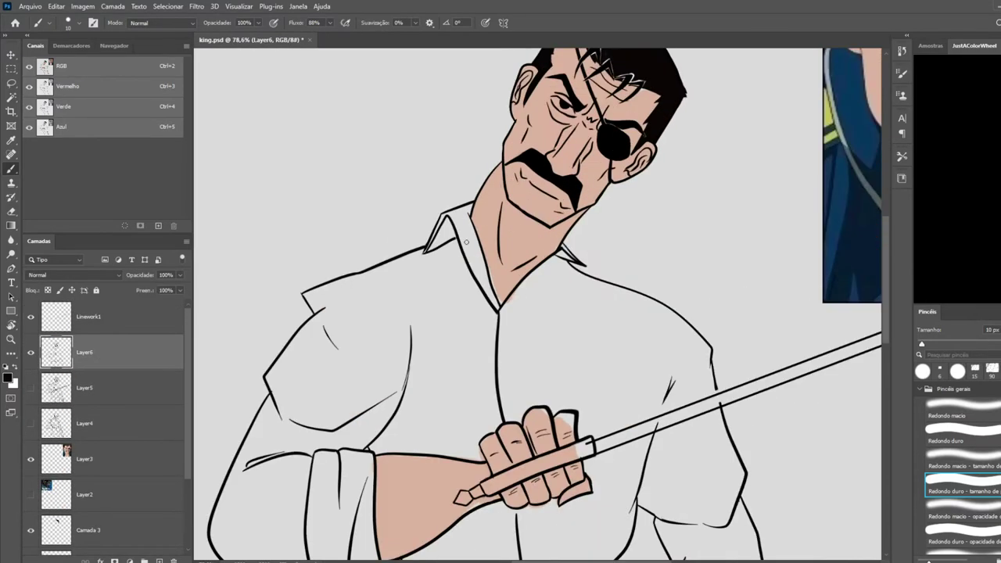
{"action": "scroll", "coordinate": [727, 360], "scroll_direction": "down", "scroll_amount": 3}
{"action": "scroll", "coordinate": [768, 163], "scroll_direction": "up", "scroll_amount": 8}
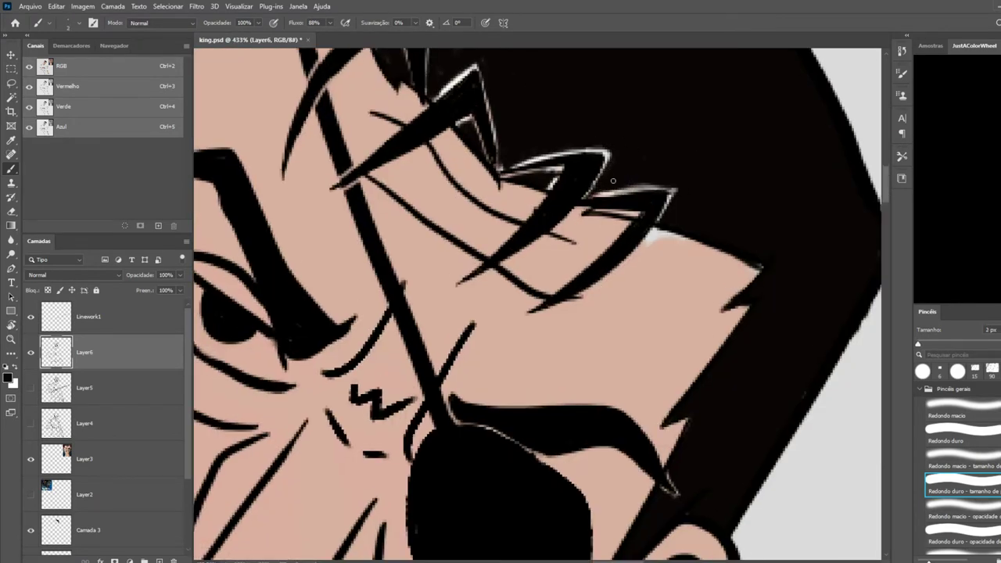
{"action": "left_click_drag", "start_coordinate": [593, 195], "coordinate": [673, 190]}
{"action": "scroll", "coordinate": [543, 86], "scroll_direction": "up", "scroll_amount": 3}
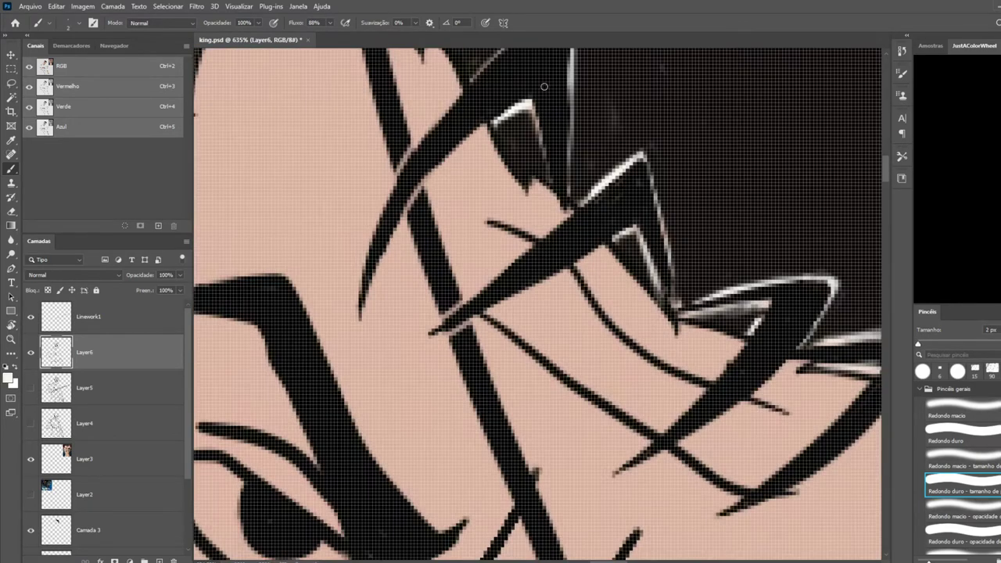
{"action": "left_click_drag", "start_coordinate": [529, 114], "coordinate": [558, 187]}
{"action": "scroll", "coordinate": [573, 223], "scroll_direction": "down", "scroll_amount": 6}
{"action": "scroll", "coordinate": [747, 236], "scroll_direction": "up", "scroll_amount": 5}
Sample the skin tone and fill the unpainted spot below the hairline on Camada 2 with a 6 px brush
{"action": "left_click", "coordinate": [99, 495]}
{"action": "left_click", "coordinate": [467, 336], "text": "alt"}
{"action": "left_click_drag", "start_coordinate": [479, 302], "coordinate": [500, 304]}
{"action": "scroll", "coordinate": [502, 310], "scroll_direction": "down", "scroll_amount": 4}
{"action": "scroll", "coordinate": [227, 315], "scroll_direction": "up", "scroll_amount": 3}
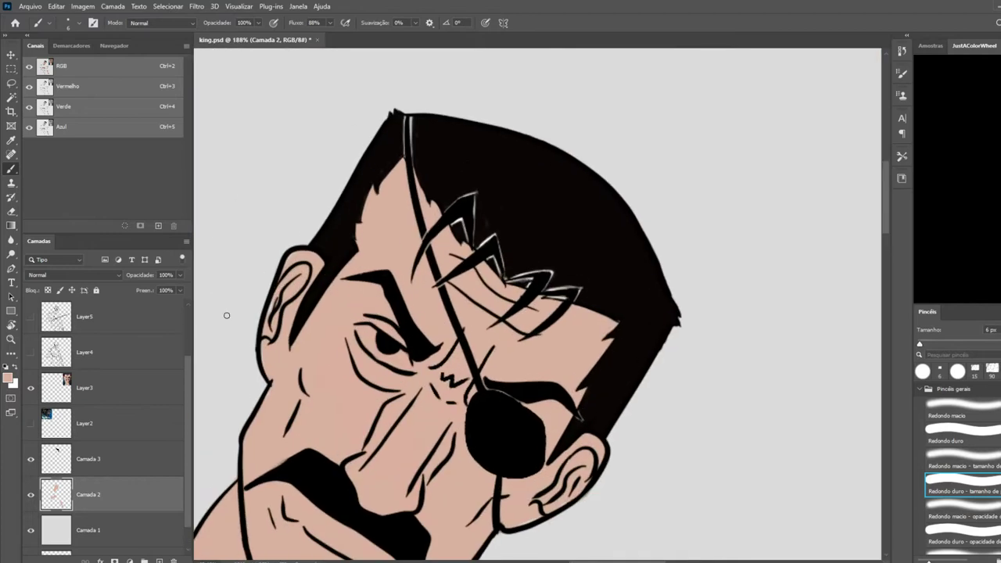
{"action": "scroll", "coordinate": [296, 259], "scroll_direction": "down", "scroll_amount": 4}
{"action": "scroll", "coordinate": [427, 469], "scroll_direction": "up", "scroll_amount": 4}
{"action": "key", "text": "e"}
{"action": "key", "text": "b"}
Add a new layer above the skin layer and start painting the shirt off-white at the raised arm's shoulder
{"action": "scroll", "coordinate": [474, 362], "scroll_direction": "down", "scroll_amount": 4}
{"action": "scroll", "coordinate": [398, 361], "scroll_direction": "up", "scroll_amount": 2}
{"action": "scroll", "coordinate": [539, 344], "scroll_direction": "down", "scroll_amount": 6}
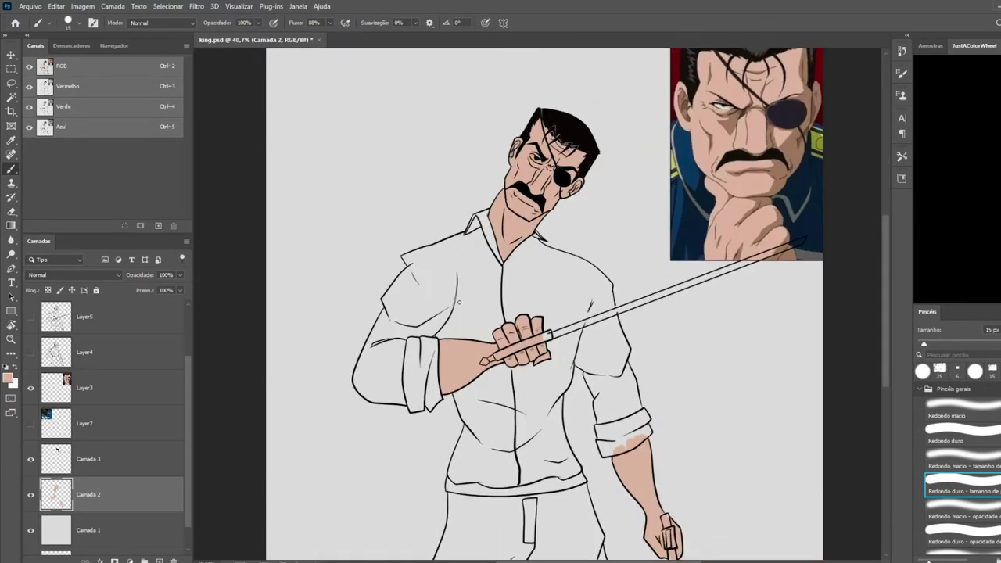
{"action": "scroll", "coordinate": [471, 263], "scroll_direction": "up", "scroll_amount": 4}
{"action": "left_click", "coordinate": [158, 561]}
{"action": "scroll", "coordinate": [438, 348], "scroll_direction": "up", "scroll_amount": 3}
{"action": "key", "text": "bracketright"}
{"action": "key", "text": "bracketright"}
{"action": "key", "text": "bracketright"}
{"action": "mouse_move", "coordinate": [426, 300]}
{"action": "left_mouse_down"}
{"action": "mouse_move", "coordinate": [521, 299]}
{"action": "mouse_move", "coordinate": [506, 257]}
{"action": "mouse_move", "coordinate": [425, 342]}
{"action": "mouse_move", "coordinate": [325, 232]}
{"action": "mouse_move", "coordinate": [264, 338]}
{"action": "mouse_move", "coordinate": [352, 198]}
{"action": "mouse_move", "coordinate": [424, 157]}
{"action": "mouse_move", "coordinate": [501, 215]}
{"action": "left_mouse_up"}
{"action": "scroll", "coordinate": [415, 320], "scroll_direction": "down", "scroll_amount": 5}
Paint the shirt's collar and shoulder edge off-white with a smaller brush
{"action": "scroll", "coordinate": [477, 202], "scroll_direction": "up", "scroll_amount": 6}
{"action": "key", "text": "bracketleft"}
{"action": "key", "text": "bracketleft"}
{"action": "key", "text": "bracketleft"}
{"action": "key", "text": "bracketleft"}
{"action": "key", "text": "bracketleft"}
{"action": "mouse_move", "coordinate": [304, 291]}
{"action": "left_mouse_down"}
{"action": "mouse_move", "coordinate": [369, 265]}
{"action": "mouse_move", "coordinate": [357, 228]}
{"action": "mouse_move", "coordinate": [405, 278]}
{"action": "left_mouse_up"}
Darken the background layer Camada 1 to a medium grey with Hue/Saturation
{"action": "left_click", "coordinate": [147, 536]}
{"action": "key", "text": "ctrl+u"}
{"action": "key", "text": "e"}
Continue the off-white shirt fill over the raised arm's shoulder and upper chest on Camada 4
{"action": "left_click", "coordinate": [99, 479]}
{"action": "key", "text": "b"}
{"action": "left_click_drag", "start_coordinate": [410, 243], "coordinate": [454, 381]}
{"action": "key", "text": "e"}
{"action": "scroll", "coordinate": [533, 284], "scroll_direction": "down", "scroll_amount": 6}
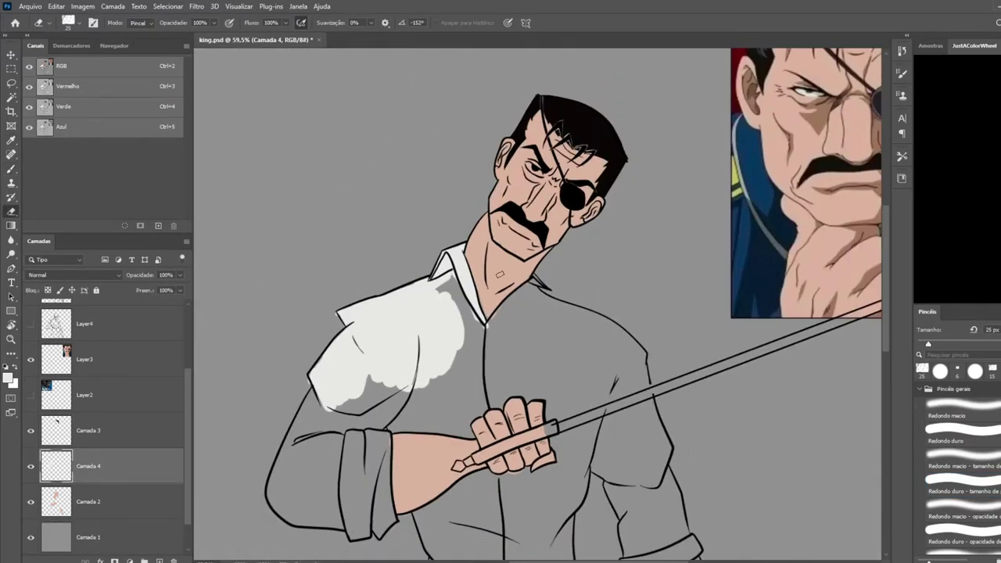
Paint the shirt off-white below the neck opening and towards the other collar with a 9 px brush
{"action": "scroll", "coordinate": [471, 329], "scroll_direction": "up", "scroll_amount": 2}
{"action": "key", "text": "b"}
{"action": "key", "text": "bracketright"}
{"action": "key", "text": "bracketright"}
{"action": "key", "text": "bracketright"}
{"action": "key", "text": "bracketright"}
{"action": "key", "text": "bracketright"}
{"action": "key", "text": "bracketright"}
{"action": "key", "text": "bracketright"}
{"action": "key", "text": "bracketright"}
{"action": "mouse_move", "coordinate": [487, 270]}
{"action": "left_mouse_down"}
{"action": "mouse_move", "coordinate": [517, 328]}
{"action": "mouse_move", "coordinate": [568, 290]}
{"action": "left_mouse_up"}
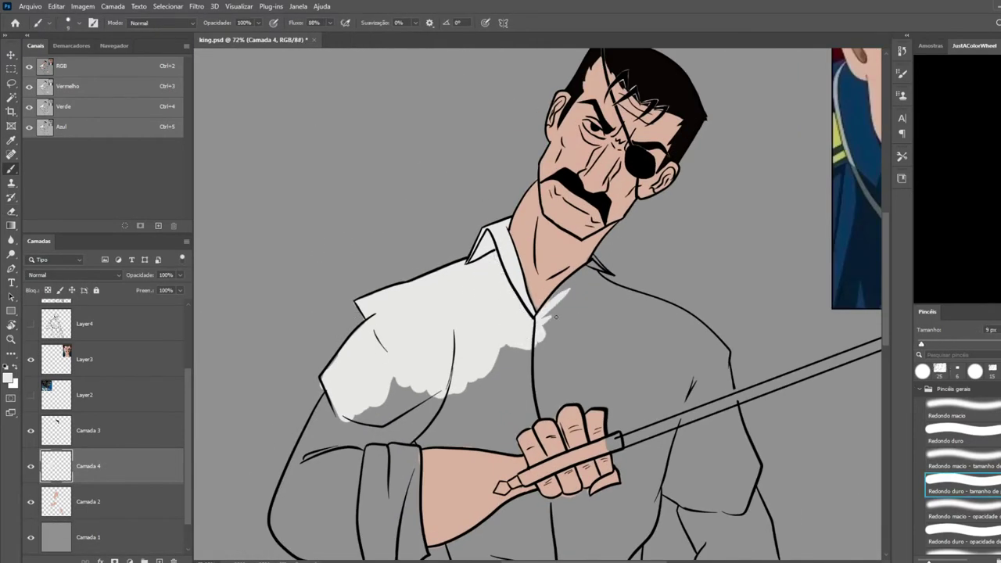
Paint the white of the uncovered eye
{"action": "scroll", "coordinate": [628, 97], "scroll_direction": "up", "scroll_amount": 5}
{"action": "left_click_drag", "start_coordinate": [461, 133], "coordinate": [516, 180]}
{"action": "scroll", "coordinate": [631, 239], "scroll_direction": "down", "scroll_amount": 8}
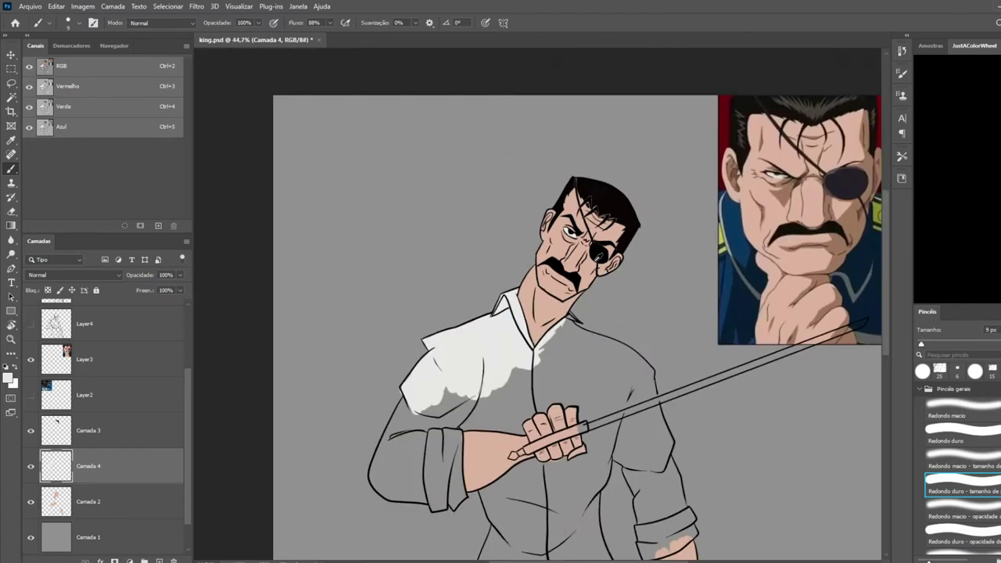
Paint the raised arm's sleeve and rolled cuff off-white with a larger brush
{"action": "scroll", "coordinate": [630, 396], "scroll_direction": "up", "scroll_amount": 2}
{"action": "key", "text": "bracketright"}
{"action": "key", "text": "bracketright"}
{"action": "key", "text": "bracketright"}
{"action": "key", "text": "bracketright"}
{"action": "key", "text": "bracketright"}
{"action": "key", "text": "bracketright"}
{"action": "key", "text": "bracketright"}
{"action": "key", "text": "bracketright"}
{"action": "mouse_move", "coordinate": [425, 304]}
{"action": "left_mouse_down"}
{"action": "mouse_move", "coordinate": [384, 307]}
{"action": "mouse_move", "coordinate": [313, 368]}
{"action": "mouse_move", "coordinate": [352, 383]}
{"action": "mouse_move", "coordinate": [345, 410]}
{"action": "mouse_move", "coordinate": [398, 344]}
{"action": "mouse_move", "coordinate": [403, 413]}
{"action": "mouse_move", "coordinate": [335, 414]}
{"action": "left_mouse_up"}
{"action": "key", "text": "e"}
{"action": "key", "text": "b"}
Continue the off-white shirt fill down the chest on the raised arm's side to the forearm, using 45 and 70 px brushes
{"action": "key", "text": "bracketleft"}
{"action": "key", "text": "bracketleft"}
{"action": "key", "text": "bracketleft"}
{"action": "key", "text": "bracketleft"}
{"action": "key", "text": "e"}
{"action": "key", "text": "b"}
{"action": "mouse_move", "coordinate": [509, 227]}
{"action": "left_mouse_down"}
{"action": "mouse_move", "coordinate": [489, 270]}
{"action": "mouse_move", "coordinate": [443, 288]}
{"action": "left_mouse_up"}
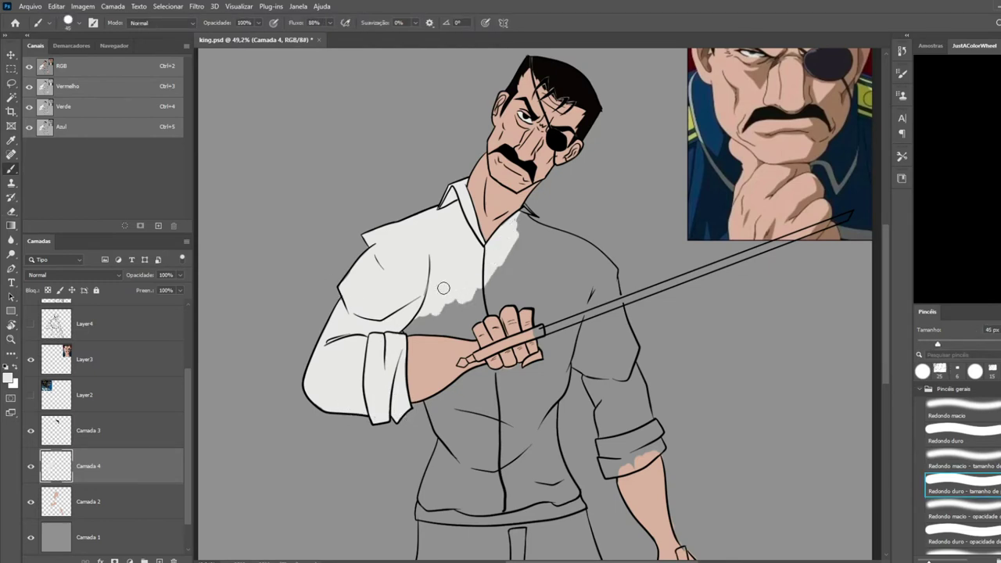
{"action": "mouse_move", "coordinate": [548, 290]}
{"action": "left_mouse_down"}
{"action": "mouse_move", "coordinate": [492, 280]}
{"action": "mouse_move", "coordinate": [410, 329]}
{"action": "left_mouse_up"}
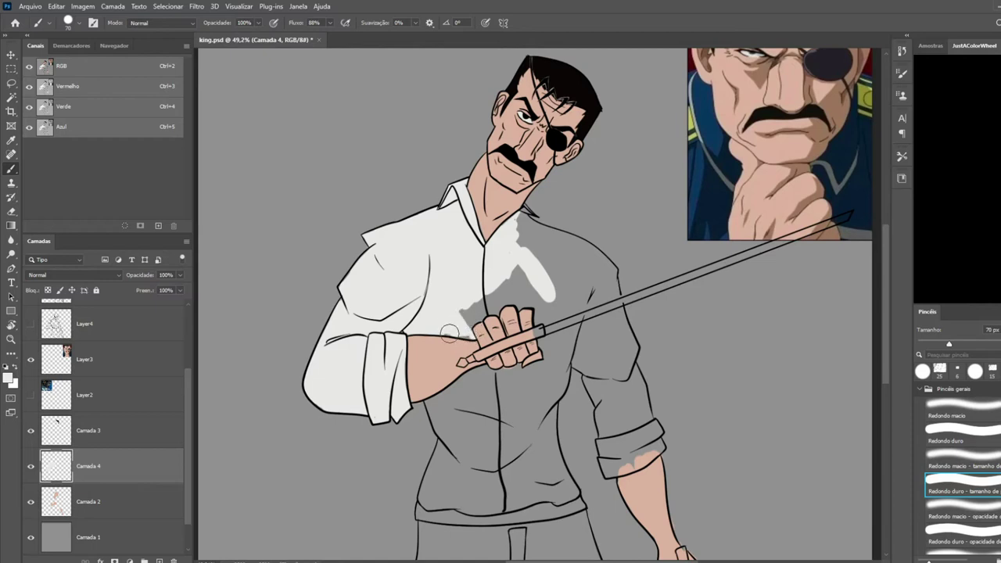
Paint the shirt off-white over the other half of the chest, the shoulder and the lowered arm's upper sleeve
{"action": "left_click_drag", "start_coordinate": [516, 301], "coordinate": [524, 227]}
{"action": "key", "text": "ctrl+0"}
{"action": "mouse_move", "coordinate": [547, 270]}
{"action": "left_mouse_down"}
{"action": "mouse_move", "coordinate": [594, 356]}
{"action": "mouse_move", "coordinate": [607, 294]}
{"action": "mouse_move", "coordinate": [542, 258]}
{"action": "left_mouse_up"}
{"action": "key", "text": "e"}
{"action": "key", "text": "b"}
Fill the shirt area around the hand gripping the sword with off-white, following the finger outlines with a 45 px brush
{"action": "scroll", "coordinate": [554, 330], "scroll_direction": "up", "scroll_amount": 10}
{"action": "key", "text": "bracketleft"}
{"action": "key", "text": "bracketleft"}
{"action": "key", "text": "bracketleft"}
{"action": "key", "text": "e"}
{"action": "key", "text": "b"}
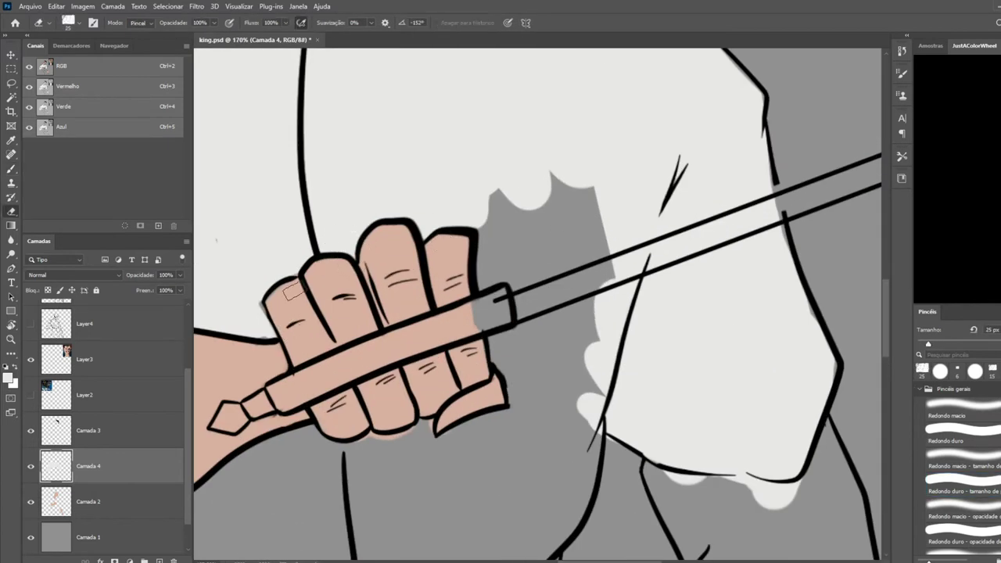
{"action": "mouse_move", "coordinate": [474, 212]}
{"action": "left_mouse_down"}
{"action": "mouse_move", "coordinate": [528, 331]}
{"action": "mouse_move", "coordinate": [578, 386]}
{"action": "mouse_move", "coordinate": [317, 447]}
{"action": "mouse_move", "coordinate": [486, 427]}
{"action": "left_mouse_up"}
{"action": "key", "text": "e"}
{"action": "key", "text": "b"}
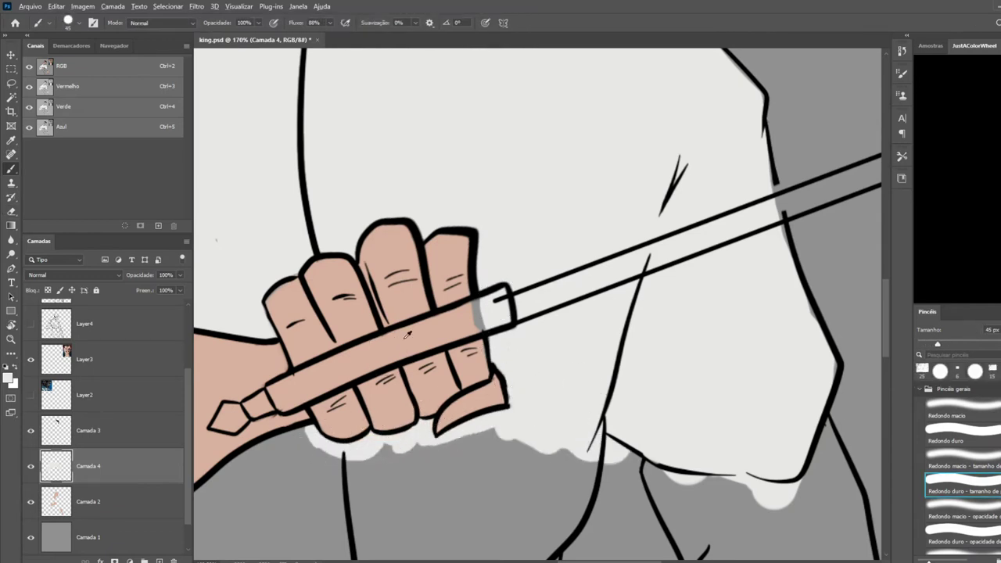
Extend the off-white fill over the shirt's midsection below the gripping hand with a 100 px brush, erasing overspill
{"action": "scroll", "coordinate": [409, 335], "scroll_direction": "down", "scroll_amount": 4}
{"action": "left_click_drag", "start_coordinate": [519, 381], "coordinate": [529, 388]}
{"action": "key", "text": "e"}
{"action": "left_click_drag", "start_coordinate": [573, 365], "coordinate": [492, 374]}
{"action": "key", "text": "b"}
{"action": "scroll", "coordinate": [492, 373], "scroll_direction": "down", "scroll_amount": 8}
{"action": "mouse_move", "coordinate": [561, 334]}
{"action": "left_mouse_down"}
{"action": "mouse_move", "coordinate": [547, 382]}
{"action": "mouse_move", "coordinate": [583, 410]}
{"action": "mouse_move", "coordinate": [521, 356]}
{"action": "mouse_move", "coordinate": [453, 368]}
{"action": "mouse_move", "coordinate": [477, 317]}
{"action": "mouse_move", "coordinate": [485, 356]}
{"action": "mouse_move", "coordinate": [532, 332]}
{"action": "left_mouse_up"}
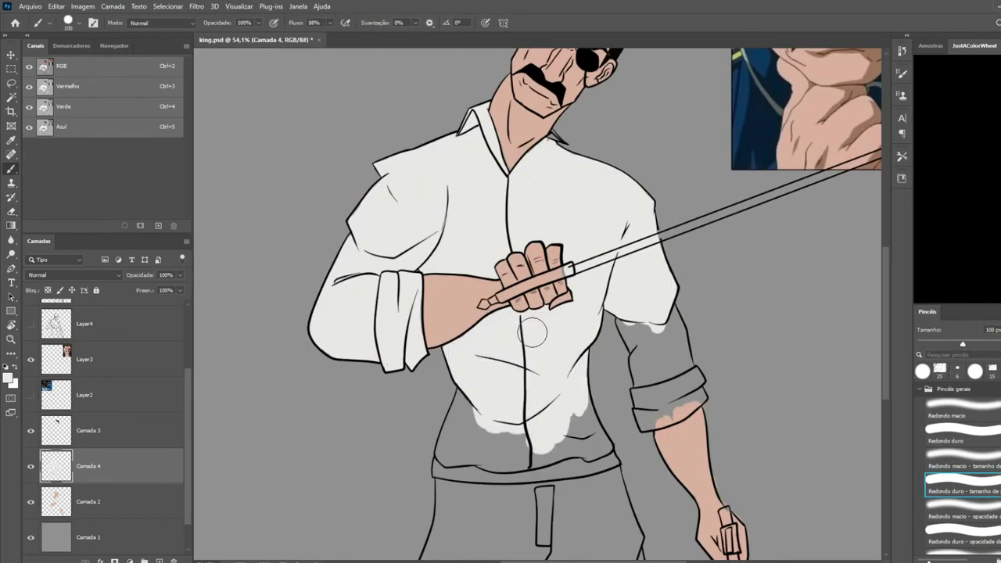
Fill the lower part of the shirt with off-white on both sides of the button line down to the hem
{"action": "mouse_move", "coordinate": [460, 399]}
{"action": "left_mouse_down"}
{"action": "mouse_move", "coordinate": [444, 452]}
{"action": "mouse_move", "coordinate": [466, 456]}
{"action": "left_mouse_up"}
{"action": "scroll", "coordinate": [563, 355], "scroll_direction": "down", "scroll_amount": 1}
{"action": "scroll", "coordinate": [540, 391], "scroll_direction": "down", "scroll_amount": 1}
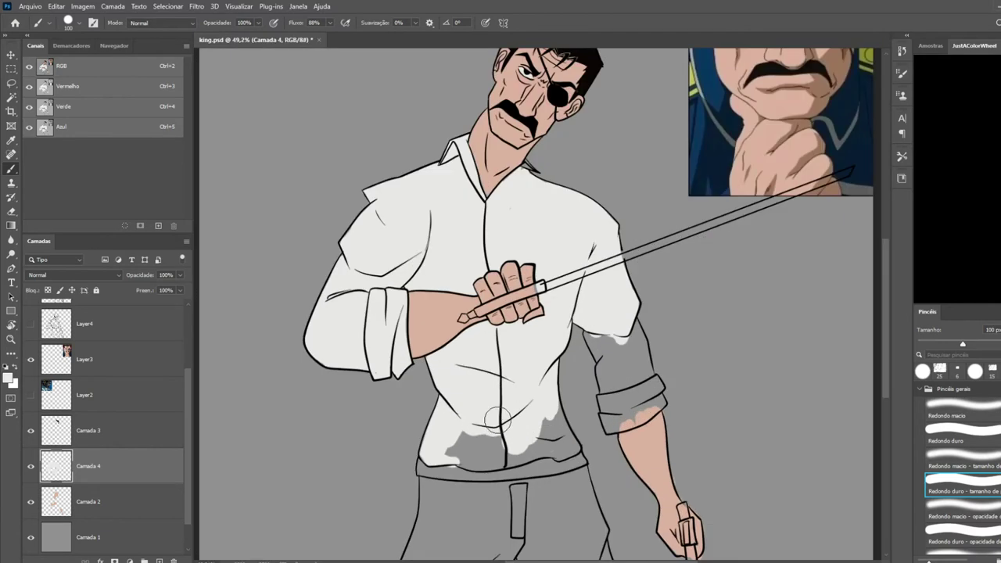
{"action": "key", "text": "e"}
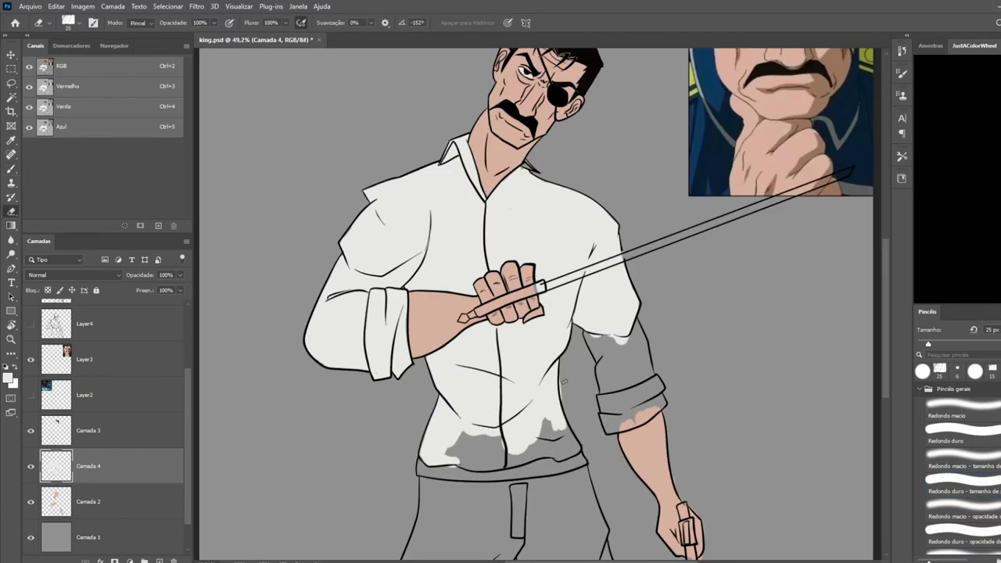
{"action": "key", "text": "b"}
{"action": "mouse_move", "coordinate": [563, 438]}
{"action": "left_mouse_down"}
{"action": "mouse_move", "coordinate": [527, 402]}
{"action": "mouse_move", "coordinate": [443, 443]}
{"action": "mouse_move", "coordinate": [544, 461]}
{"action": "left_mouse_up"}
Paint the lowered arm's sleeve and rolled cuff off-white with the 100 px brush
{"action": "mouse_move", "coordinate": [594, 334]}
{"action": "left_mouse_down"}
{"action": "mouse_move", "coordinate": [607, 365]}
{"action": "mouse_move", "coordinate": [634, 330]}
{"action": "mouse_move", "coordinate": [606, 365]}
{"action": "left_mouse_up"}
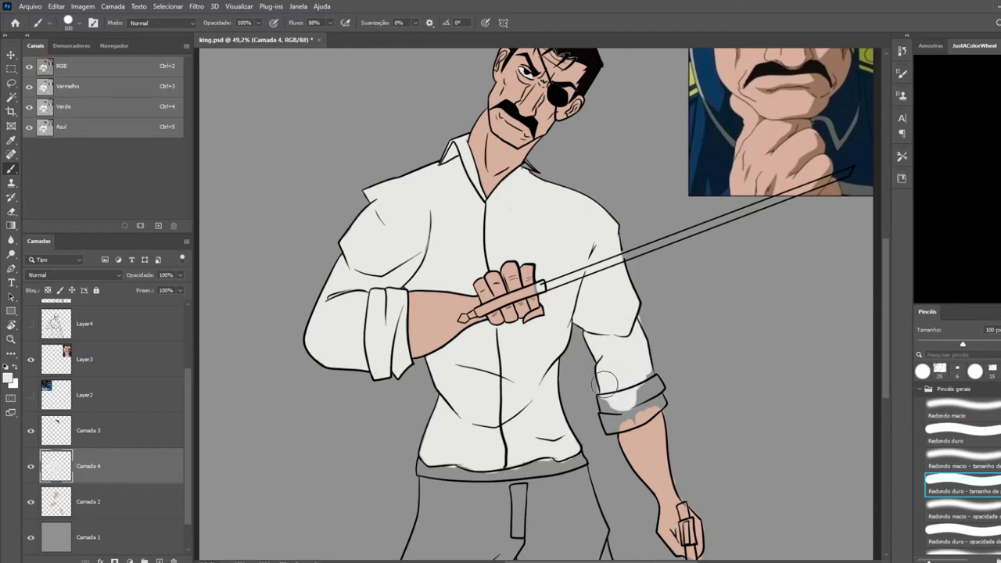
{"action": "left_click_drag", "start_coordinate": [604, 421], "coordinate": [648, 388]}
{"action": "key", "text": "e"}
{"action": "key", "text": "b"}
{"action": "key", "text": "e"}
{"action": "key", "text": "b"}
{"action": "key", "text": "e"}
Fill the remaining gaps along the neckline, far collar and shoulder line with off-white using a 10 px brush
{"action": "scroll", "coordinate": [336, 133], "scroll_direction": "down", "scroll_amount": 1}
{"action": "scroll", "coordinate": [528, 101], "scroll_direction": "up", "scroll_amount": 6}
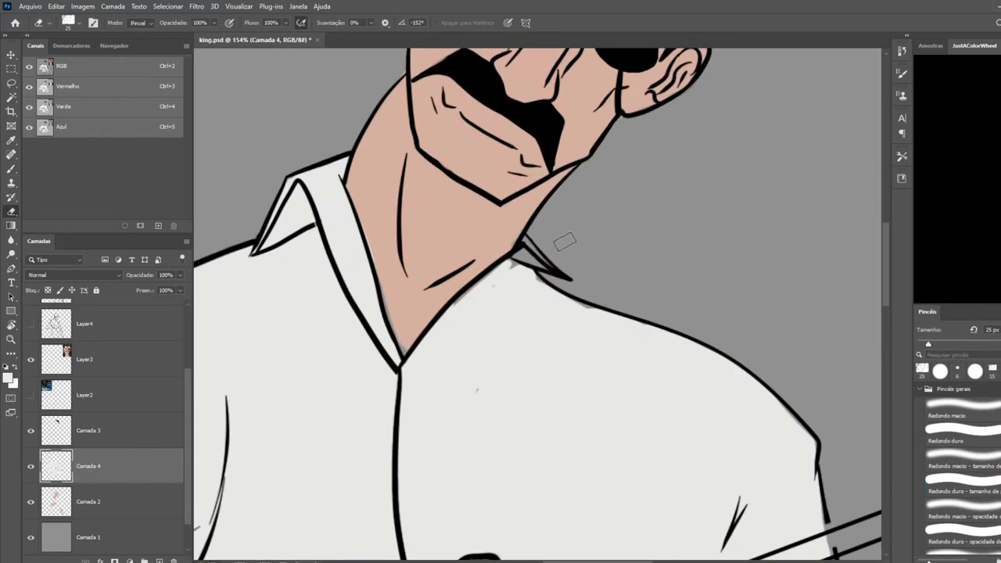
{"action": "key", "text": "b"}
{"action": "key", "text": "["}
{"action": "key", "text": "["}
{"action": "key", "text": "["}
{"action": "key", "text": "["}
{"action": "key", "text": "["}
{"action": "key", "text": "["}
{"action": "key", "text": "["}
{"action": "mouse_move", "coordinate": [456, 307]}
{"action": "left_mouse_down"}
{"action": "mouse_move", "coordinate": [518, 261]}
{"action": "mouse_move", "coordinate": [575, 273]}
{"action": "left_mouse_up"}
{"action": "key", "text": "e"}
{"action": "key", "text": "b"}
{"action": "scroll", "coordinate": [519, 421], "scroll_direction": "down", "scroll_amount": 9}
Create a new layer above Camada 4 and paint the trousers dark grey
{"action": "key", "text": "ctrl+alt+shift+n"}
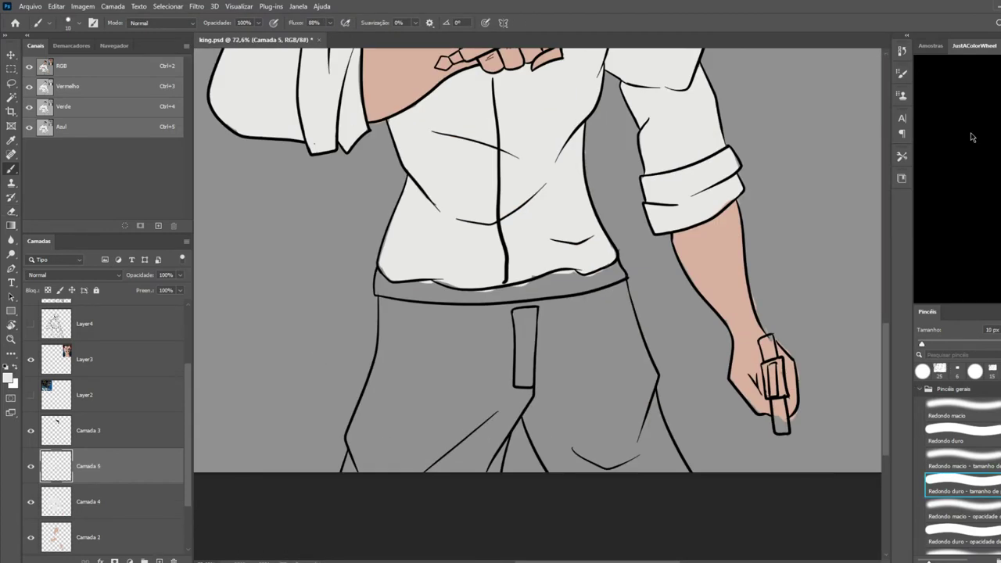
{"action": "key", "text": "]"}
{"action": "mouse_move", "coordinate": [545, 421]}
{"action": "left_mouse_down"}
{"action": "mouse_move", "coordinate": [540, 368]}
{"action": "mouse_move", "coordinate": [563, 438]}
{"action": "mouse_move", "coordinate": [648, 465]}
{"action": "mouse_move", "coordinate": [671, 450]}
{"action": "mouse_move", "coordinate": [563, 476]}
{"action": "left_mouse_up"}
{"action": "left_click_drag", "start_coordinate": [485, 258], "coordinate": [494, 276]}
{"action": "mouse_move", "coordinate": [463, 432]}
{"action": "left_mouse_down"}
{"action": "mouse_move", "coordinate": [496, 430]}
{"action": "mouse_move", "coordinate": [360, 481]}
{"action": "mouse_move", "coordinate": [391, 318]}
{"action": "mouse_move", "coordinate": [621, 387]}
{"action": "left_mouse_up"}
Paint the trousers' waistband dark grey with a 35 px brush
{"action": "key", "text": "["}
{"action": "key", "text": "["}
{"action": "key", "text": "["}
{"action": "key", "text": "["}
{"action": "key", "text": "["}
{"action": "key", "text": "["}
{"action": "key", "text": "["}
{"action": "key", "text": "["}
{"action": "key", "text": "["}
{"action": "key", "text": "["}
{"action": "key", "text": "["}
{"action": "mouse_move", "coordinate": [624, 289]}
{"action": "left_mouse_down"}
{"action": "mouse_move", "coordinate": [638, 340]}
{"action": "mouse_move", "coordinate": [620, 270]}
{"action": "mouse_move", "coordinate": [563, 276]}
{"action": "left_mouse_up"}
{"action": "left_click_drag", "start_coordinate": [376, 276], "coordinate": [418, 300]}
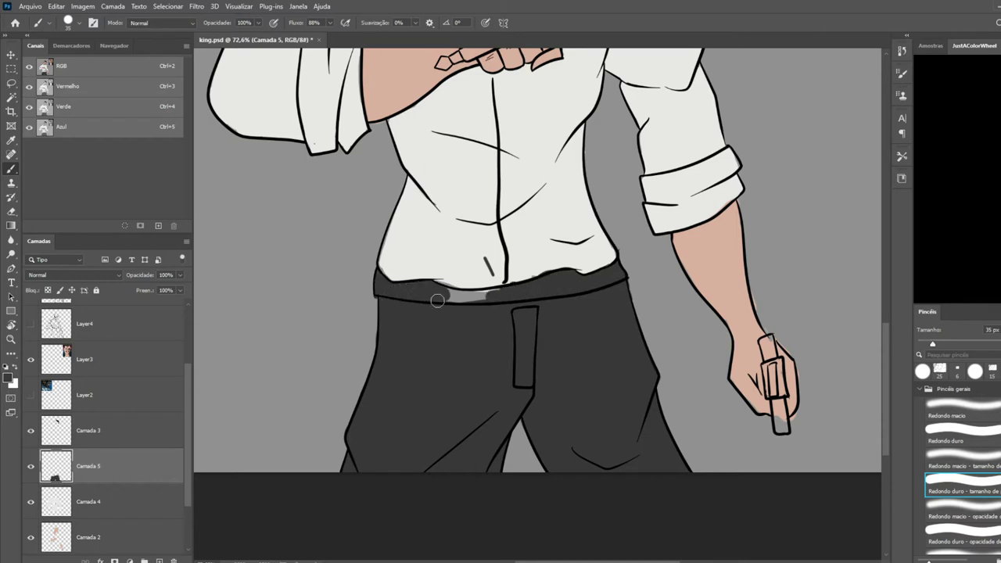
Touch up the shirt's hem off-white on Camada 4 and clean the fill's edge at the waist
{"action": "scroll", "coordinate": [586, 196], "scroll_direction": "up", "scroll_amount": 9}
{"action": "left_click", "coordinate": [489, 313], "text": "alt"}
{"action": "left_click", "coordinate": [89, 501]}
{"action": "left_click_drag", "start_coordinate": [284, 396], "coordinate": [249, 397]}
{"action": "key", "text": "e"}
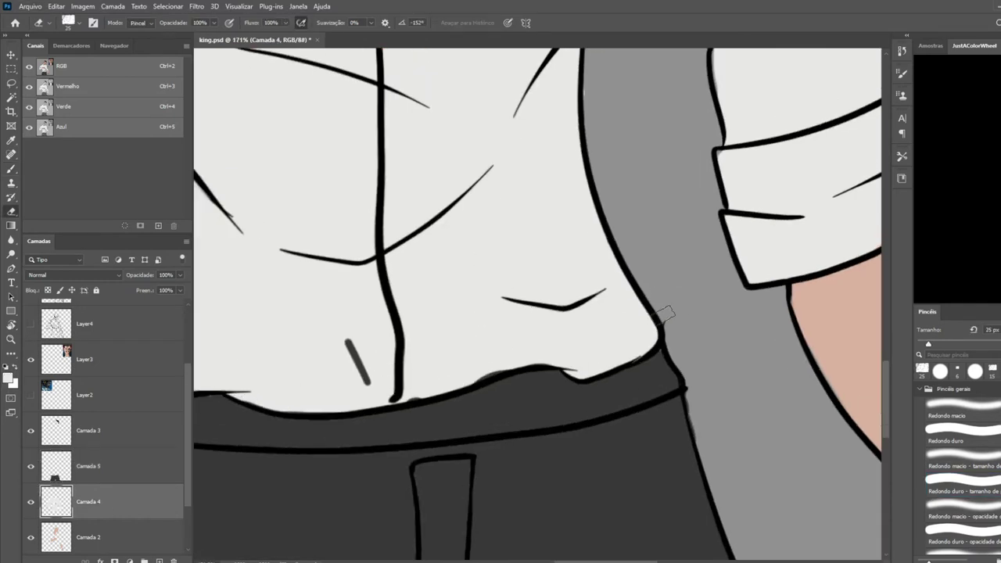
{"action": "scroll", "coordinate": [661, 296], "scroll_direction": "down", "scroll_amount": 9}
On a new layer above Camada 5, paint the sword's handle orange, its end collar brown and its pointed tip yellow
{"action": "scroll", "coordinate": [414, 297], "scroll_direction": "up", "scroll_amount": 10}
{"action": "key", "text": "b"}
{"action": "scroll", "coordinate": [462, 379], "scroll_direction": "down", "scroll_amount": 4}
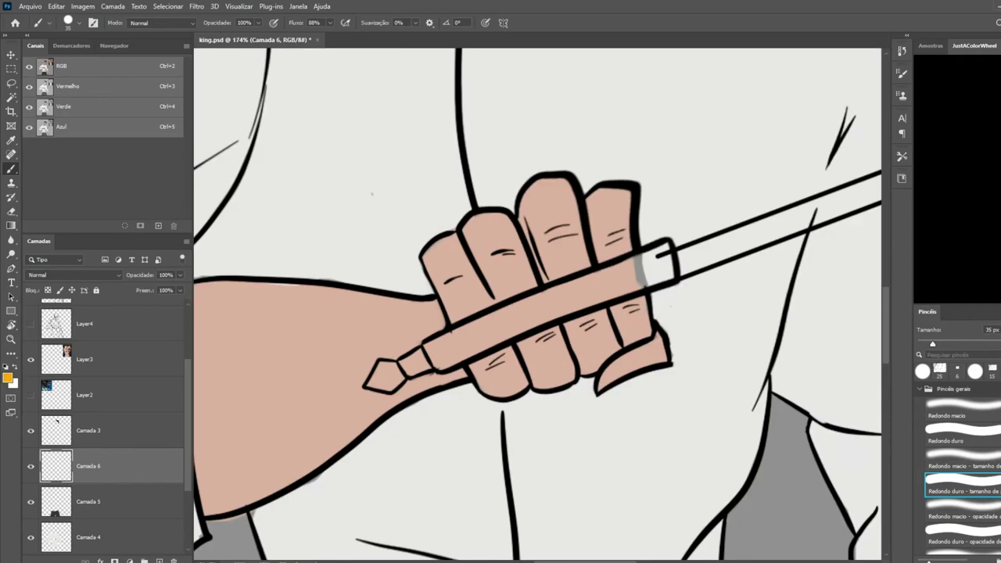
{"action": "left_click_drag", "start_coordinate": [450, 346], "coordinate": [662, 254]}
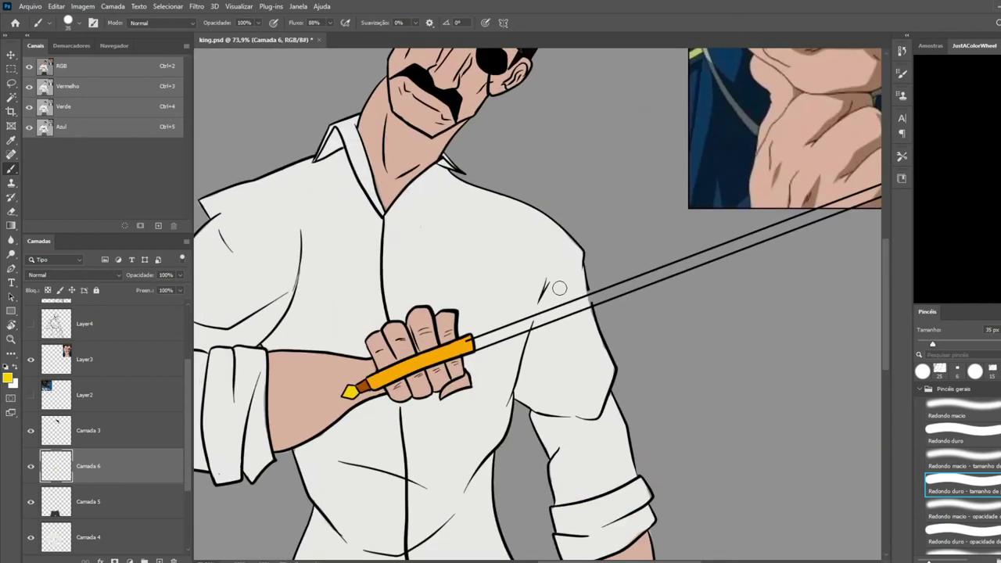
Paint the sword's blade light grey on a new layer and hide the reference picture layer Layer3
{"action": "left_click_drag", "start_coordinate": [461, 354], "coordinate": [685, 266]}
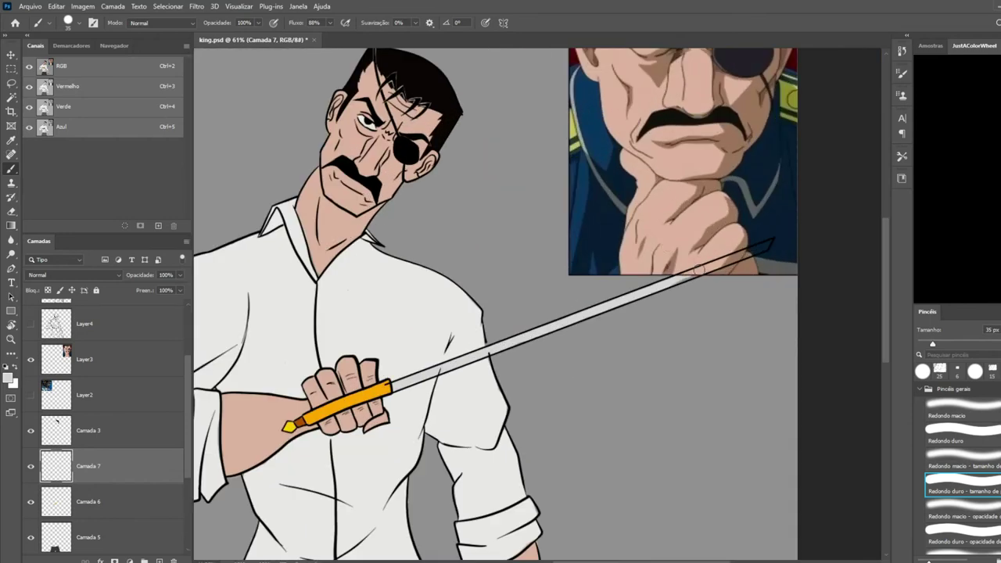
{"action": "left_click", "coordinate": [31, 360]}
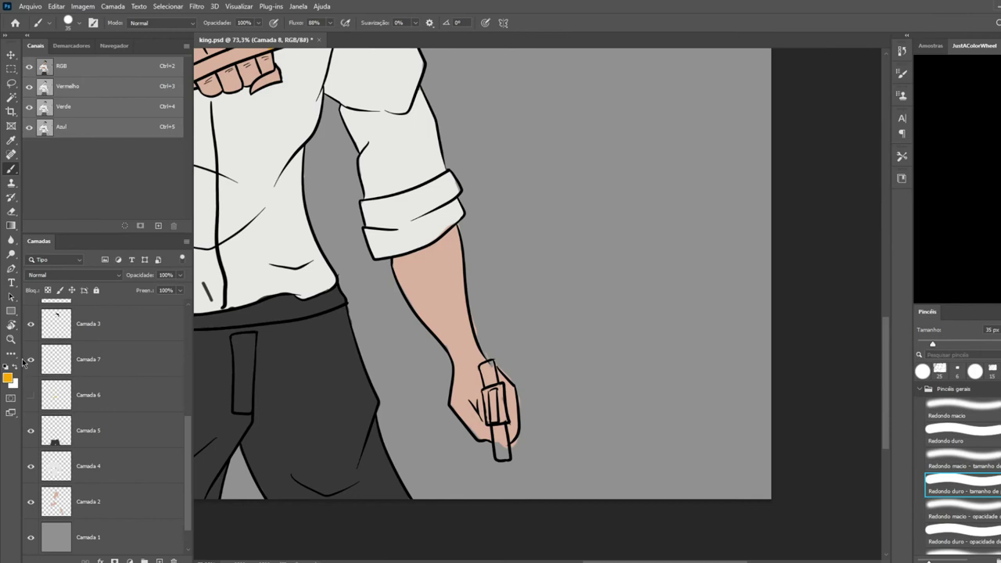
Show and select Camada 6, paint the lowered hand's sword handle orange and erase the overspill
{"action": "left_click", "coordinate": [30, 395]}
{"action": "left_click", "coordinate": [110, 395]}
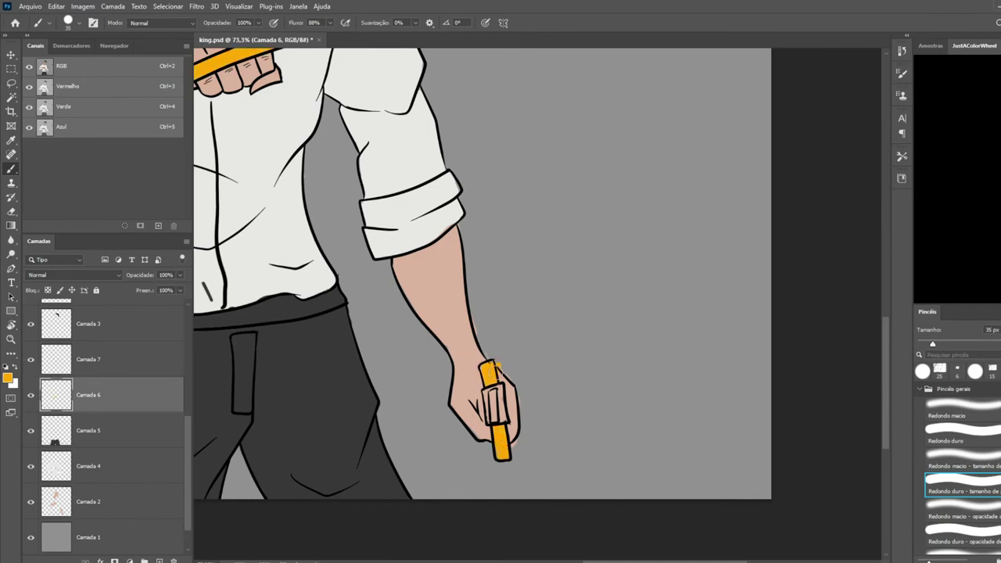
{"action": "key", "text": "e"}
{"action": "left_click_drag", "start_coordinate": [501, 368], "coordinate": [510, 357]}
{"action": "key", "text": "b"}
{"action": "scroll", "coordinate": [704, 360], "scroll_direction": "down", "scroll_amount": 5}
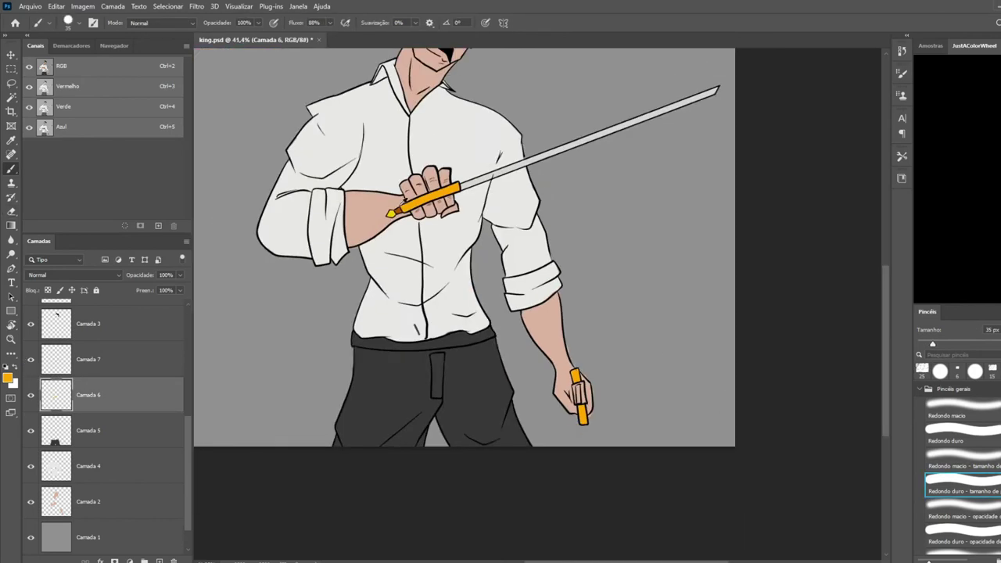
Paint the lowered hand's rectangular guard brown and fill its inner slot with the sampled light grey
{"action": "scroll", "coordinate": [591, 426], "scroll_direction": "up", "scroll_amount": 10}
{"action": "mouse_move", "coordinate": [551, 322]}
{"action": "left_mouse_down"}
{"action": "mouse_move", "coordinate": [557, 348]}
{"action": "mouse_move", "coordinate": [558, 321]}
{"action": "left_mouse_up"}
{"action": "key", "text": "e"}
{"action": "key", "text": "b"}
{"action": "scroll", "coordinate": [384, 259], "scroll_direction": "down", "scroll_amount": 5}
{"action": "left_click", "coordinate": [374, 153], "text": "alt"}
{"action": "scroll", "coordinate": [374, 152], "scroll_direction": "up", "scroll_amount": 7}
{"action": "mouse_move", "coordinate": [612, 476]}
{"action": "left_mouse_down"}
{"action": "mouse_move", "coordinate": [613, 499]}
{"action": "mouse_move", "coordinate": [611, 464]}
{"action": "left_mouse_up"}
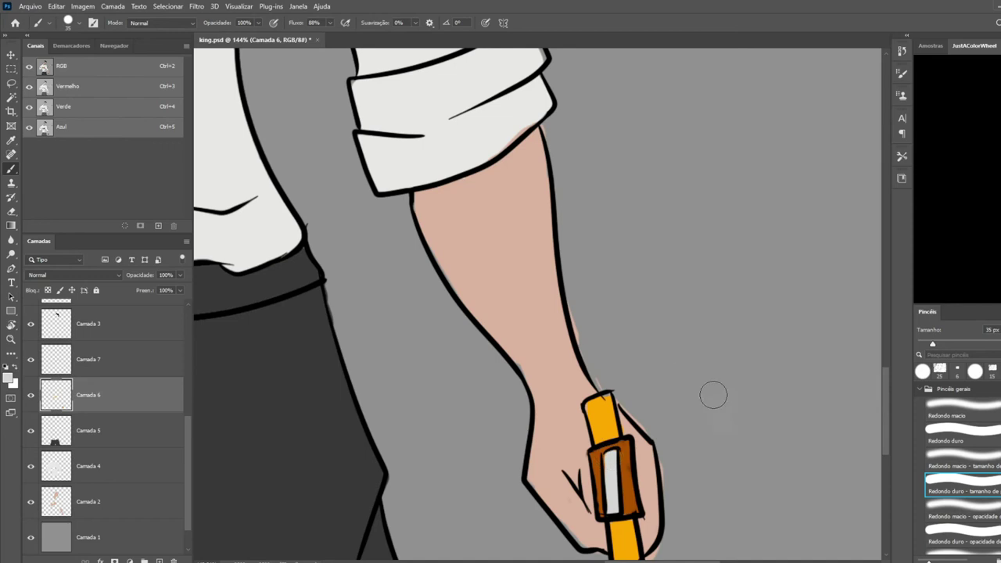
Touch up the off-white edges of the lowered arm's sleeve and cuff on Camada 4 with a smaller brush
{"action": "scroll", "coordinate": [712, 381], "scroll_direction": "down", "scroll_amount": 7}
{"action": "scroll", "coordinate": [456, 344], "scroll_direction": "down", "scroll_amount": 3}
{"action": "left_click_drag", "start_coordinate": [456, 344], "coordinate": [472, 436]}
{"action": "scroll", "coordinate": [695, 398], "scroll_direction": "up", "scroll_amount": 11}
{"action": "left_click", "coordinate": [615, 242], "text": "ctrl"}
{"action": "key", "text": "bracketleft"}
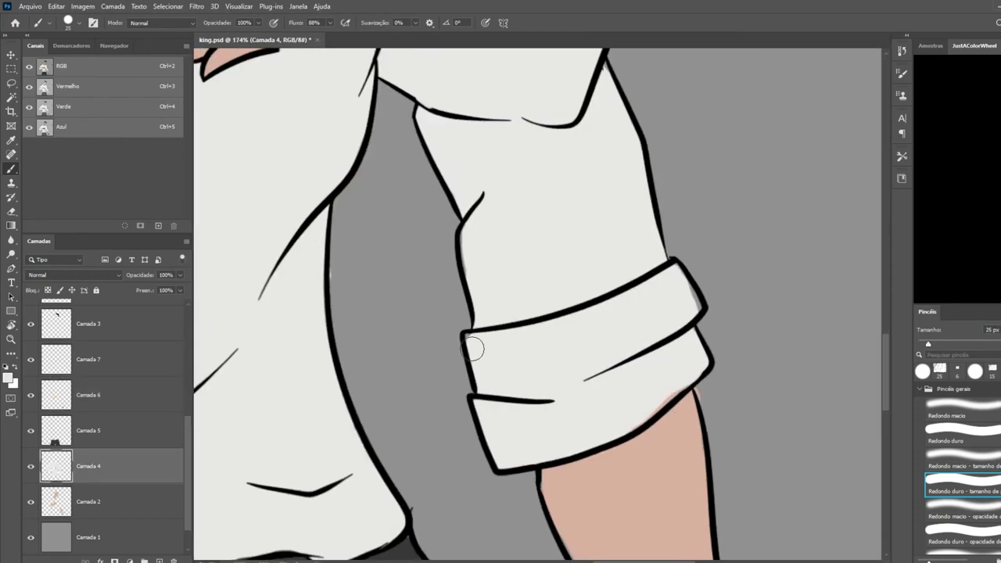
{"action": "left_click", "coordinate": [677, 423], "text": "alt"}
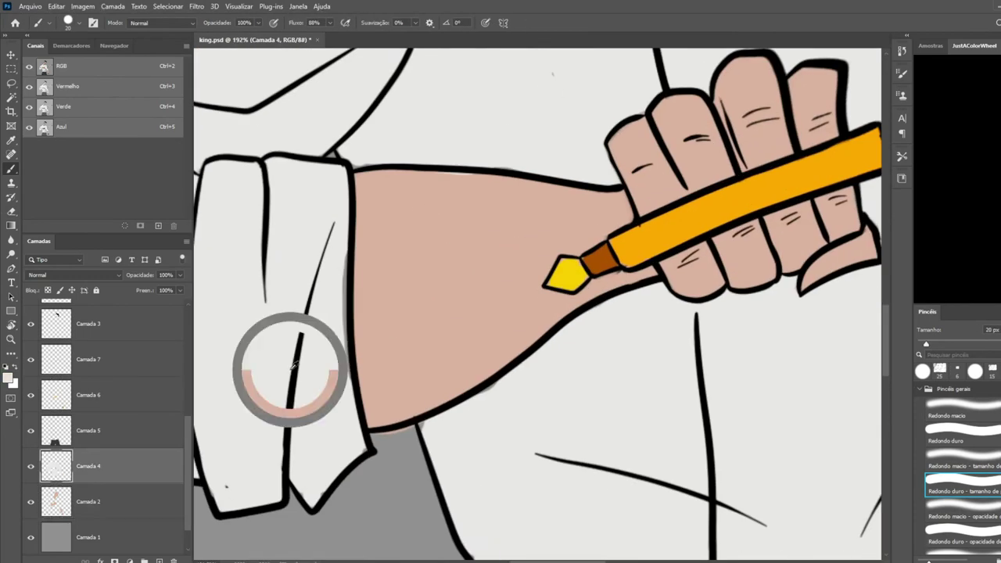
Clean up the shirt and skin colour edges around the raised arm's cuff and forearm with brush and eraser
{"action": "left_click", "coordinate": [368, 180], "text": "ctrl"}
{"action": "key", "text": "e"}
{"action": "left_click", "coordinate": [375, 157], "text": "ctrl"}
{"action": "left_click_drag", "start_coordinate": [356, 174], "coordinate": [369, 173]}
{"action": "left_click", "coordinate": [454, 188], "text": "ctrl"}
{"action": "key", "text": "b"}
{"action": "left_click", "coordinate": [407, 191], "text": "alt"}
{"action": "scroll", "coordinate": [700, 261], "scroll_direction": "down", "scroll_amount": 9}
{"action": "scroll", "coordinate": [522, 173], "scroll_direction": "up", "scroll_amount": 4}
{"action": "scroll", "coordinate": [97, 368], "scroll_direction": "up", "scroll_amount": 6}
{"action": "scroll", "coordinate": [96, 368], "scroll_direction": "down", "scroll_amount": 8}
Add a layer above the skin layer Camada 2, set it to Multiply at 40% opacity and start the brown face shadows
{"action": "left_click", "coordinate": [159, 561]}
{"action": "scroll", "coordinate": [595, 184], "scroll_direction": "up", "scroll_amount": 3}
{"action": "left_click", "coordinate": [74, 275]}
{"action": "left_click", "coordinate": [58, 323]}
{"action": "left_click_drag", "start_coordinate": [478, 180], "coordinate": [484, 209]}
{"action": "left_click_drag", "start_coordinate": [160, 289], "coordinate": [152, 290]}
Shade the face's folds around the eye, nose, mouth, forehead and ear in brown with a 20 px brush
{"action": "key", "text": "e"}
{"action": "left_click_drag", "start_coordinate": [477, 184], "coordinate": [482, 209]}
{"action": "key", "text": "b"}
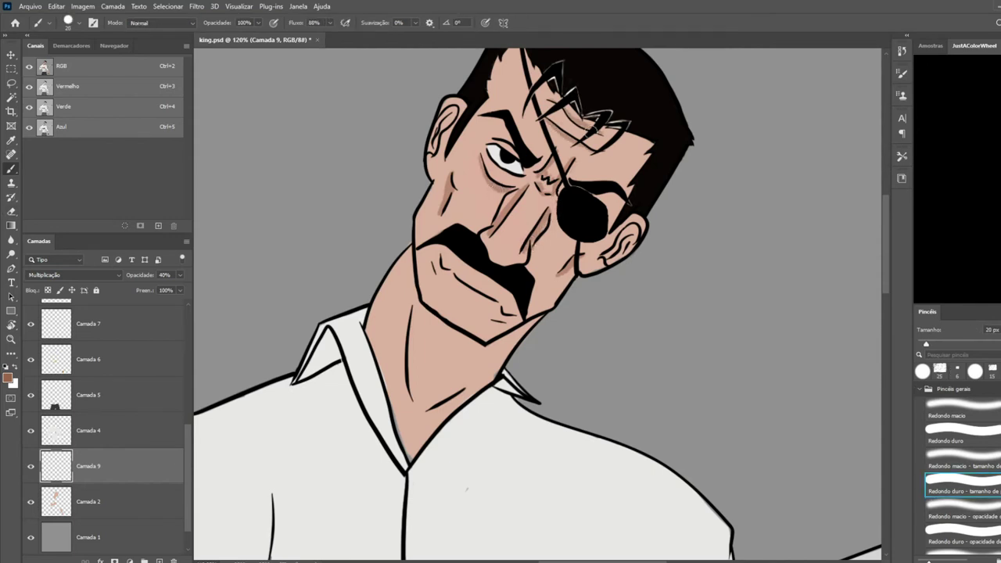
{"action": "scroll", "coordinate": [367, 333], "scroll_direction": "up", "scroll_amount": 2}
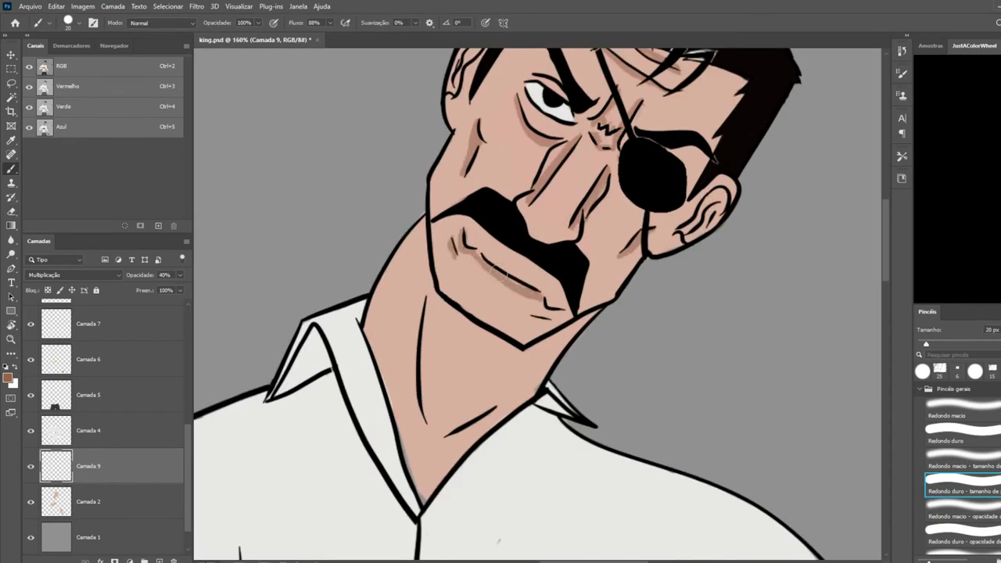
{"action": "scroll", "coordinate": [535, 318], "scroll_direction": "down", "scroll_amount": 3}
{"action": "scroll", "coordinate": [593, 117], "scroll_direction": "up", "scroll_amount": 2}
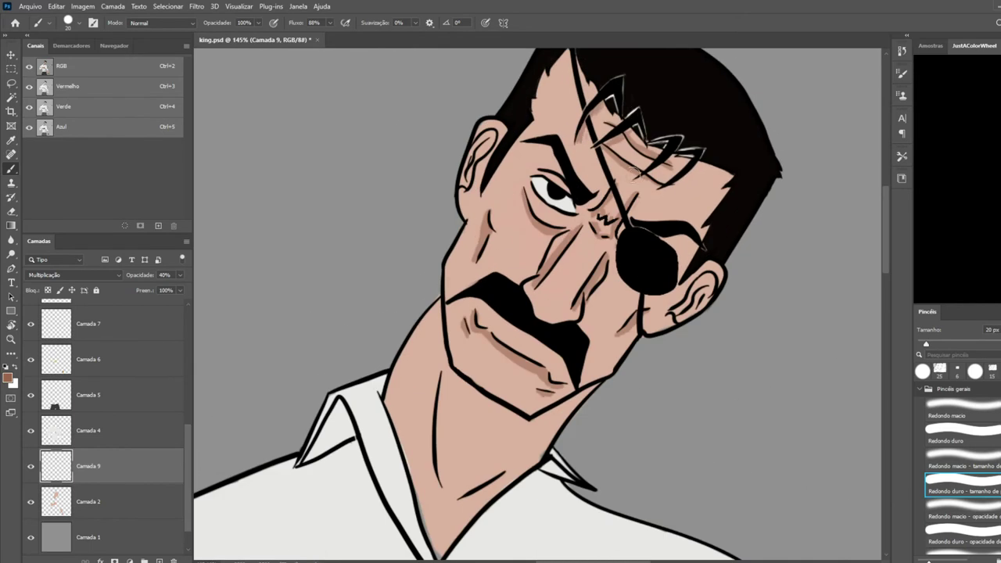
{"action": "scroll", "coordinate": [788, 256], "scroll_direction": "down", "scroll_amount": 2}
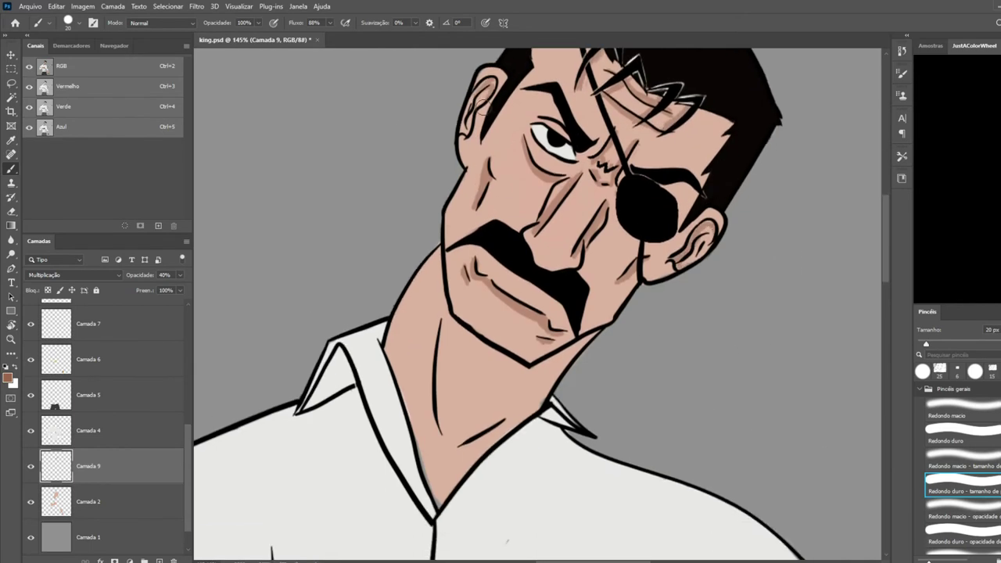
Paint the shadows on the neck under the jaw and along the neck's side on Camada 9
{"action": "left_click_drag", "start_coordinate": [485, 324], "coordinate": [456, 272]}
{"action": "mouse_move", "coordinate": [440, 252]}
{"action": "left_mouse_down"}
{"action": "mouse_move", "coordinate": [470, 331]}
{"action": "mouse_move", "coordinate": [519, 364]}
{"action": "mouse_move", "coordinate": [438, 309]}
{"action": "mouse_move", "coordinate": [449, 303]}
{"action": "mouse_move", "coordinate": [417, 291]}
{"action": "mouse_move", "coordinate": [420, 270]}
{"action": "mouse_move", "coordinate": [460, 355]}
{"action": "left_mouse_up"}
{"action": "key", "text": "e"}
{"action": "key", "text": "b"}
{"action": "left_click_drag", "start_coordinate": [458, 443], "coordinate": [509, 407]}
{"action": "mouse_move", "coordinate": [544, 369]}
{"action": "left_mouse_down"}
{"action": "mouse_move", "coordinate": [496, 363]}
{"action": "mouse_move", "coordinate": [431, 299]}
{"action": "mouse_move", "coordinate": [527, 367]}
{"action": "mouse_move", "coordinate": [574, 350]}
{"action": "left_mouse_up"}
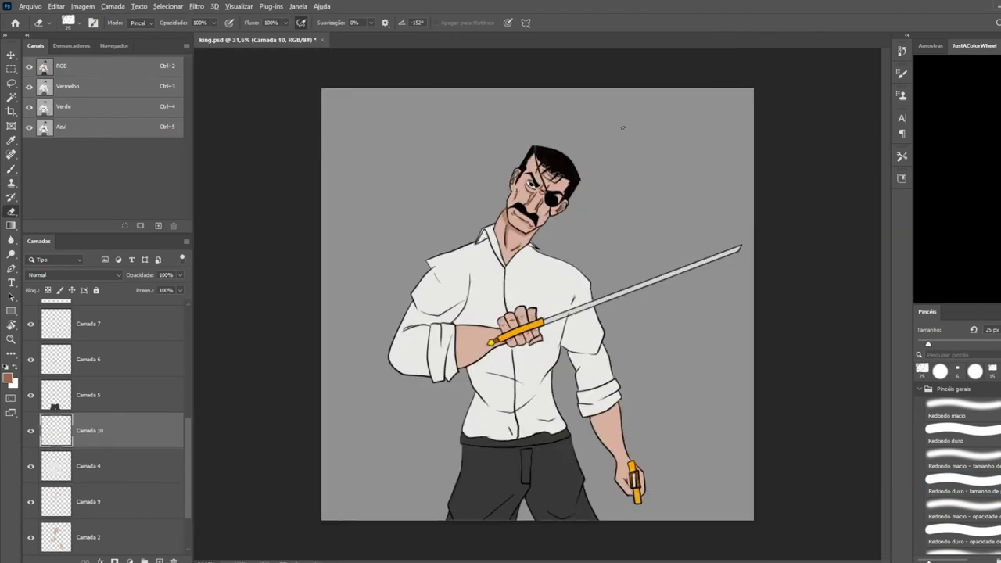
Clip Camada 10 to the shirt layer Camada 4, pick a muted greyish shadow colour and set the blend mode to Multiply
{"action": "scroll", "coordinate": [482, 298], "scroll_direction": "up", "scroll_amount": 7}
{"action": "key", "text": "b"}
{"action": "left_click", "coordinate": [159, 476]}
{"action": "left_click", "coordinate": [114, 439]}
{"action": "key", "text": "ctrl+alt+g"}
{"action": "left_click", "coordinate": [936, 60]}
{"action": "left_click", "coordinate": [78, 276]}
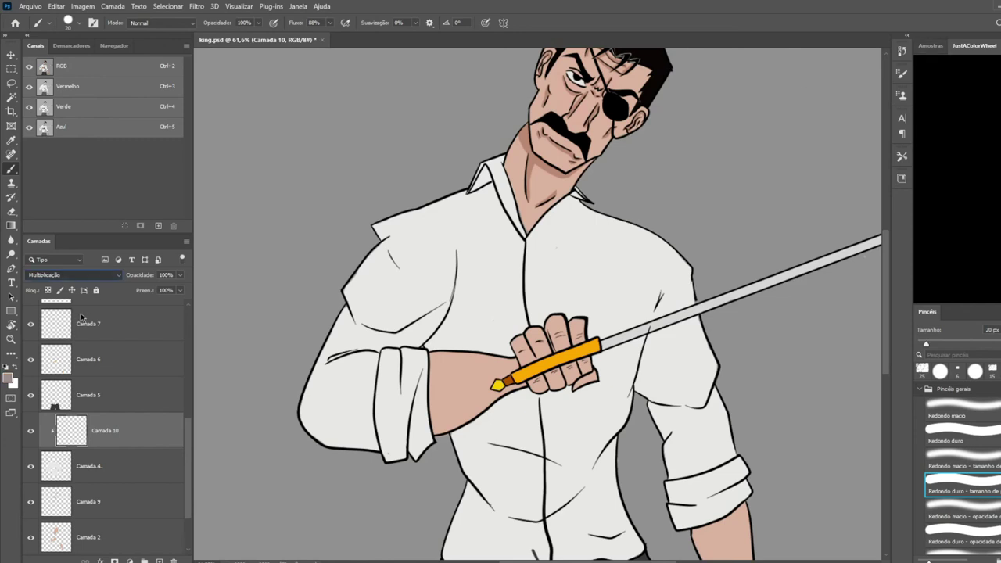
Set Camada 10's opacity to 53% and shade the shirt fold below the raised arm's shoulder
{"action": "key", "text": "Down"}
{"action": "key", "text": "Down"}
{"action": "key", "text": "Tab"}
{"action": "left_click_drag", "start_coordinate": [385, 338], "coordinate": [452, 302]}
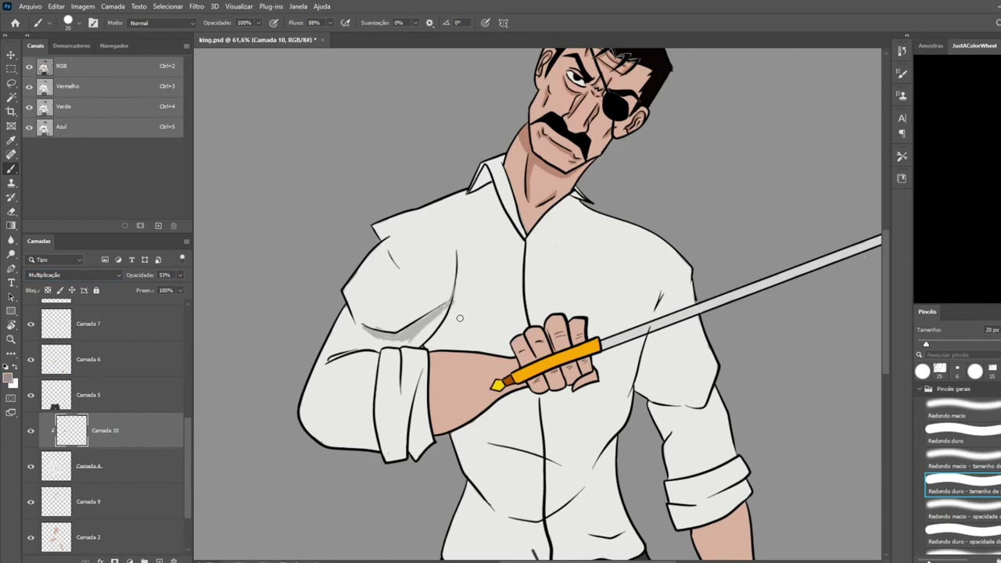
Clean up the shoulder fold's shadow and shade the raised arm's sleeve and rolled cuff on Camada 10
{"action": "key", "text": "e"}
{"action": "left_click_drag", "start_coordinate": [412, 340], "coordinate": [427, 326]}
{"action": "key", "text": "b"}
{"action": "mouse_move", "coordinate": [344, 309]}
{"action": "left_mouse_down"}
{"action": "mouse_move", "coordinate": [357, 325]}
{"action": "mouse_move", "coordinate": [379, 451]}
{"action": "mouse_move", "coordinate": [420, 382]}
{"action": "left_mouse_up"}
{"action": "key", "text": "e"}
{"action": "key", "text": "b"}
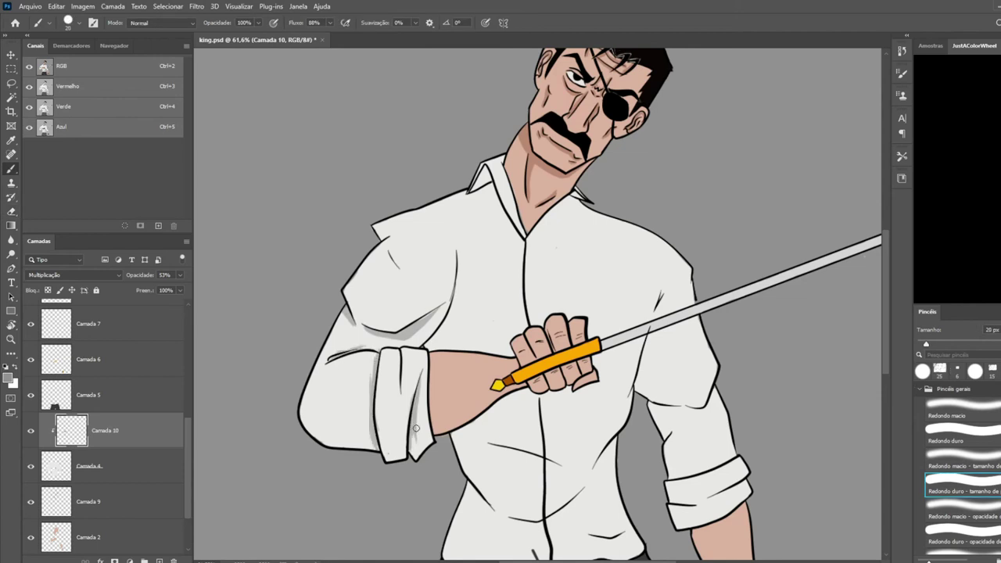
Shade the inside of the shirt collar and the shirt just below its edges in grey
{"action": "scroll", "coordinate": [403, 381], "scroll_direction": "down", "scroll_amount": 2}
{"action": "key", "text": "bracketright"}
{"action": "scroll", "coordinate": [453, 225], "scroll_direction": "up", "scroll_amount": 8}
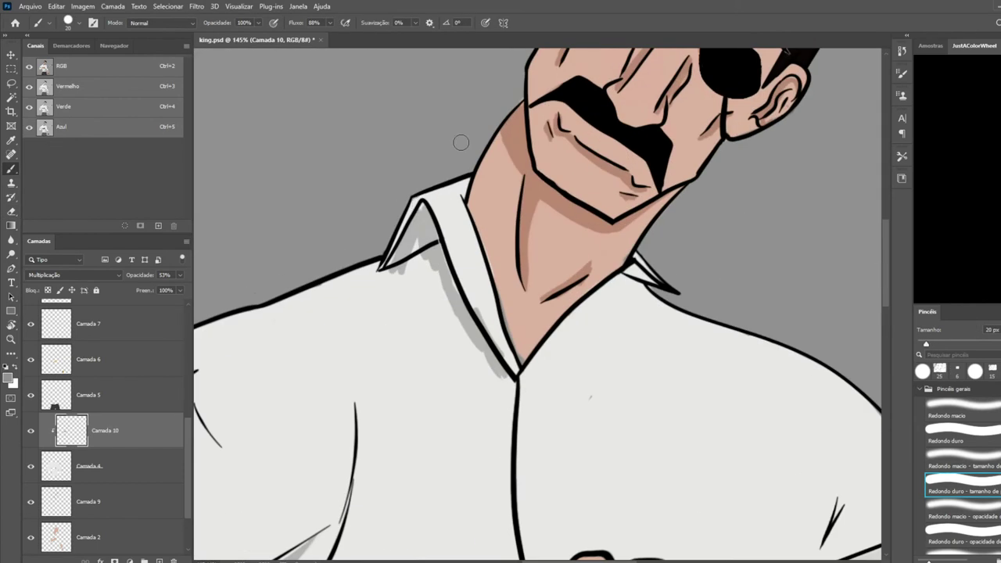
Shade the shirt's chest, waist and armpit folds with a 30 px brush, erasing excess shadow
{"action": "scroll", "coordinate": [517, 358], "scroll_direction": "down", "scroll_amount": 5}
{"action": "key", "text": "bracketright"}
{"action": "scroll", "coordinate": [438, 188], "scroll_direction": "down", "scroll_amount": 3}
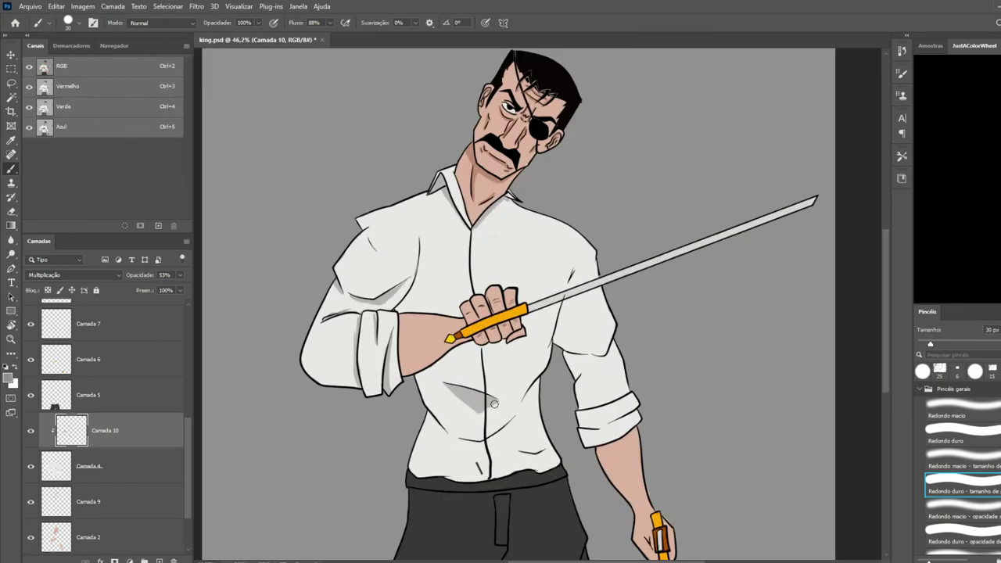
{"action": "left_click_drag", "start_coordinate": [423, 270], "coordinate": [419, 287]}
{"action": "key", "text": "e"}
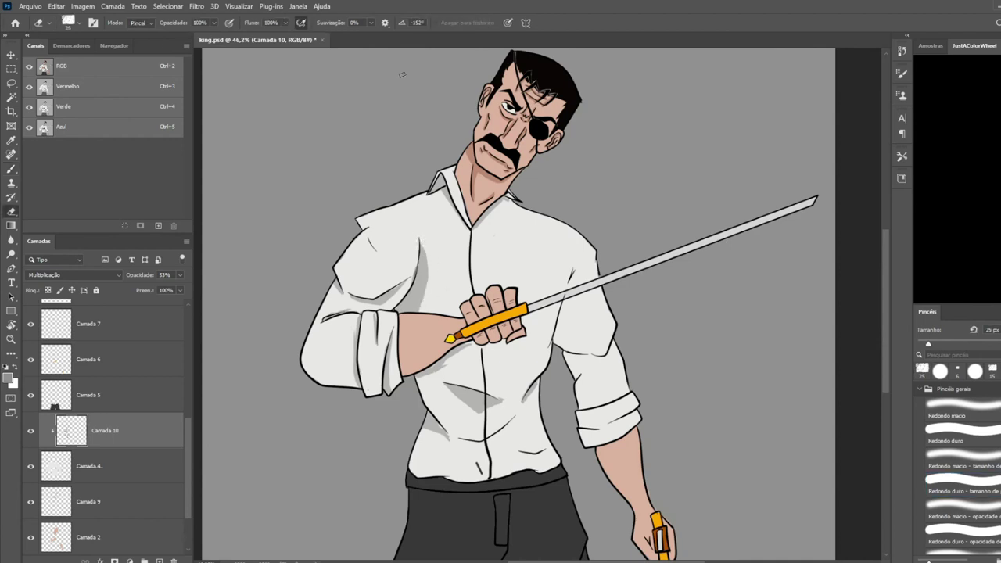
{"action": "key", "text": "b"}
{"action": "left_click_drag", "start_coordinate": [571, 270], "coordinate": [559, 332]}
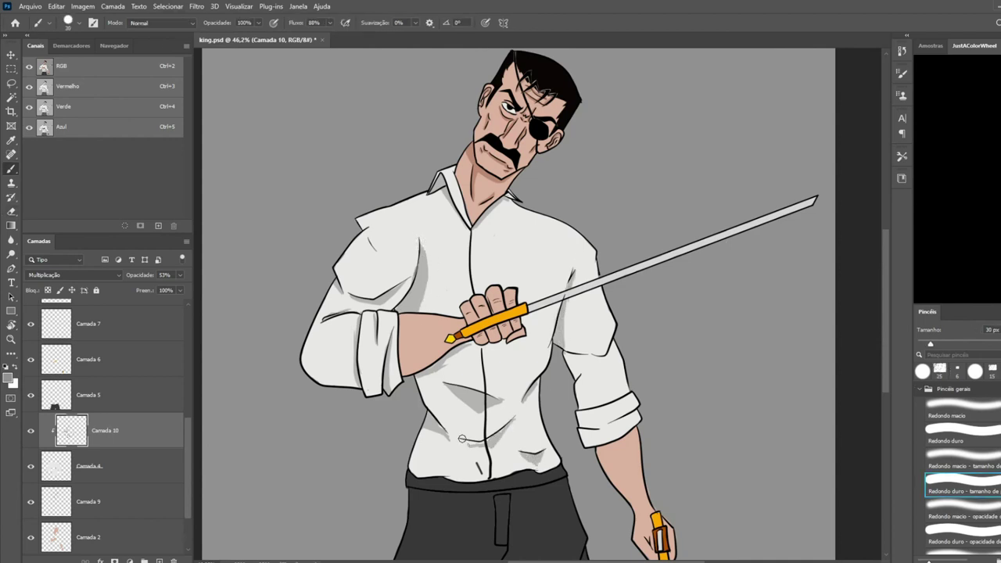
{"action": "key", "text": "e"}
{"action": "key", "text": "b"}
Refine the shadows on the lowered arm's sleeve and shade the chest fold above the sword blade
{"action": "key", "text": "e"}
{"action": "left_click_drag", "start_coordinate": [609, 433], "coordinate": [618, 429]}
{"action": "scroll", "coordinate": [510, 201], "scroll_direction": "up", "scroll_amount": 3}
{"action": "key", "text": "b"}
{"action": "mouse_move", "coordinate": [573, 291]}
{"action": "left_mouse_down"}
{"action": "mouse_move", "coordinate": [529, 323]}
{"action": "mouse_move", "coordinate": [541, 326]}
{"action": "mouse_move", "coordinate": [534, 319]}
{"action": "left_mouse_up"}
{"action": "key", "text": "e"}
{"action": "key", "text": "b"}
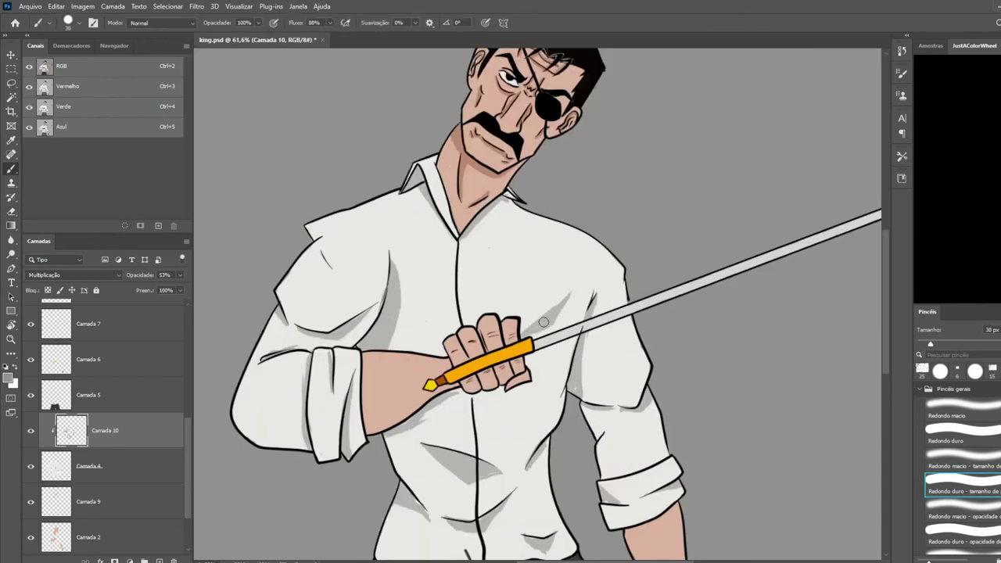
Add a layer clipped to the trousers layer Camada 5, paint black shadows on the leg folds and set its opacity to 51%
{"action": "scroll", "coordinate": [562, 299], "scroll_direction": "down", "scroll_amount": 8}
{"action": "scroll", "coordinate": [542, 465], "scroll_direction": "up", "scroll_amount": 5}
{"action": "scroll", "coordinate": [542, 465], "scroll_direction": "down", "scroll_amount": 2}
{"action": "left_click", "coordinate": [129, 396]}
{"action": "left_click", "coordinate": [159, 561]}
{"action": "left_click", "coordinate": [125, 413], "text": "alt"}
{"action": "left_click_drag", "start_coordinate": [500, 437], "coordinate": [456, 472]}
{"action": "left_click_drag", "start_coordinate": [487, 448], "coordinate": [472, 469]}
{"action": "left_click_drag", "start_coordinate": [180, 275], "coordinate": [166, 286]}
Shade the remaining trouser folds on both legs on Camada 11 with a 35 px brush
{"action": "key", "text": "e"}
{"action": "key", "text": "b"}
{"action": "key", "text": "]"}
{"action": "left_click_drag", "start_coordinate": [503, 460], "coordinate": [500, 469]}
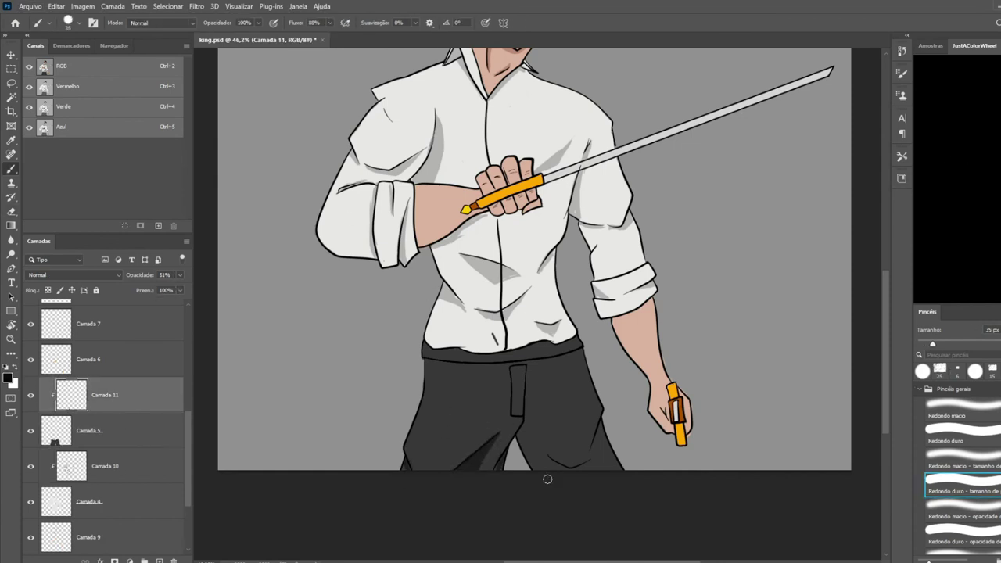
{"action": "left_click_drag", "start_coordinate": [601, 420], "coordinate": [612, 467]}
{"action": "scroll", "coordinate": [537, 356], "scroll_direction": "down", "scroll_amount": 4}
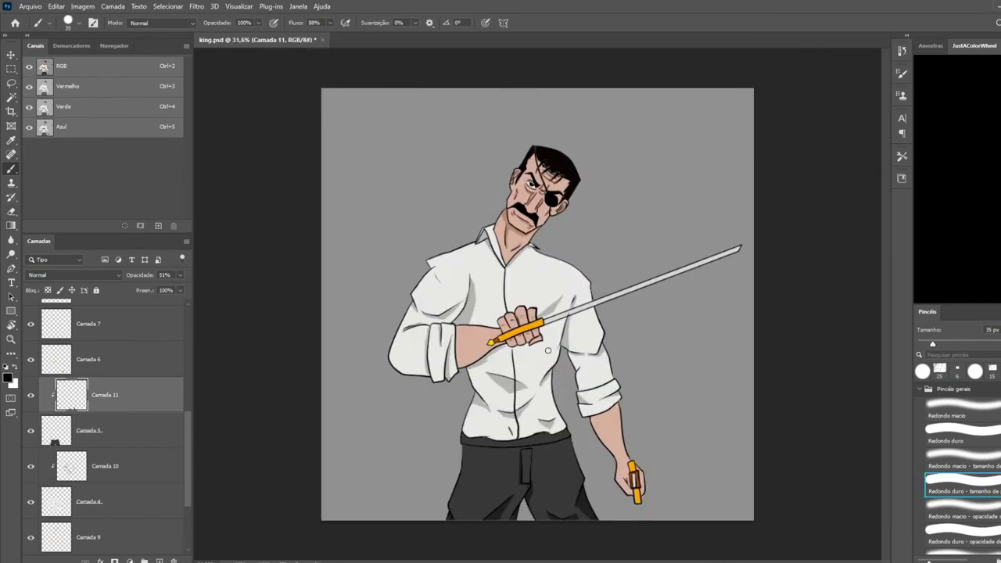
{"action": "scroll", "coordinate": [517, 289], "scroll_direction": "up", "scroll_amount": 5}
{"action": "key", "text": "r"}
{"action": "mouse_move", "coordinate": [559, 346]}
{"action": "left_mouse_down"}
{"action": "mouse_move", "coordinate": [608, 264]}
{"action": "mouse_move", "coordinate": [595, 346]}
{"action": "left_mouse_up"}
{"action": "key", "text": "b"}
{"action": "key", "text": "e"}
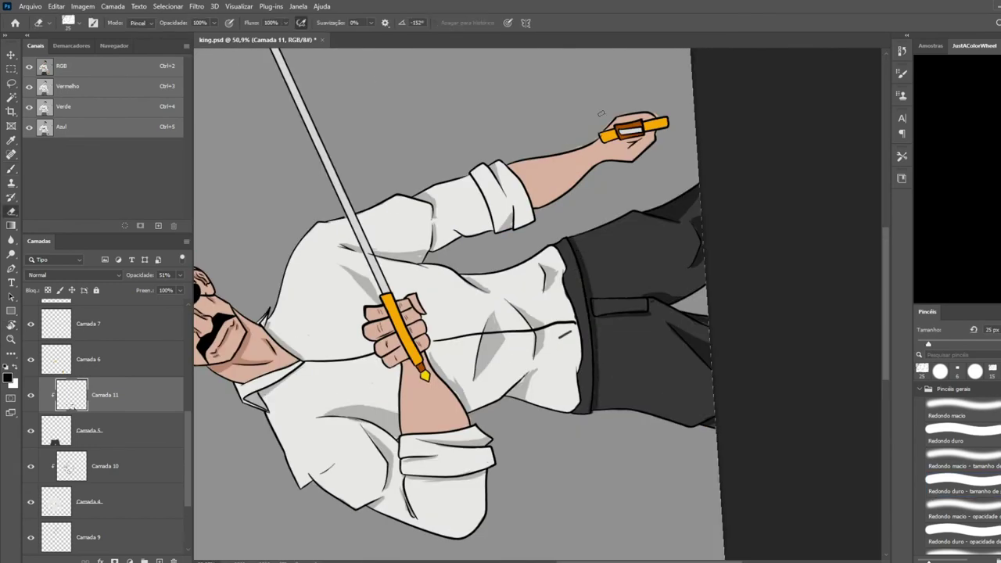
Shade the fingers of the hand gripping the sword in brown on Camada 9
{"action": "key", "text": "r"}
{"action": "left_click_drag", "start_coordinate": [600, 111], "coordinate": [735, 317]}
{"action": "scroll", "coordinate": [540, 352], "scroll_direction": "down", "scroll_amount": 3}
{"action": "scroll", "coordinate": [534, 375], "scroll_direction": "up", "scroll_amount": 5}
{"action": "scroll", "coordinate": [102, 467], "scroll_direction": "down", "scroll_amount": 2}
{"action": "left_click", "coordinate": [102, 466]}
{"action": "scroll", "coordinate": [548, 356], "scroll_direction": "up", "scroll_amount": 3}
{"action": "key", "text": "b"}
{"action": "left_click", "coordinate": [975, 139]}
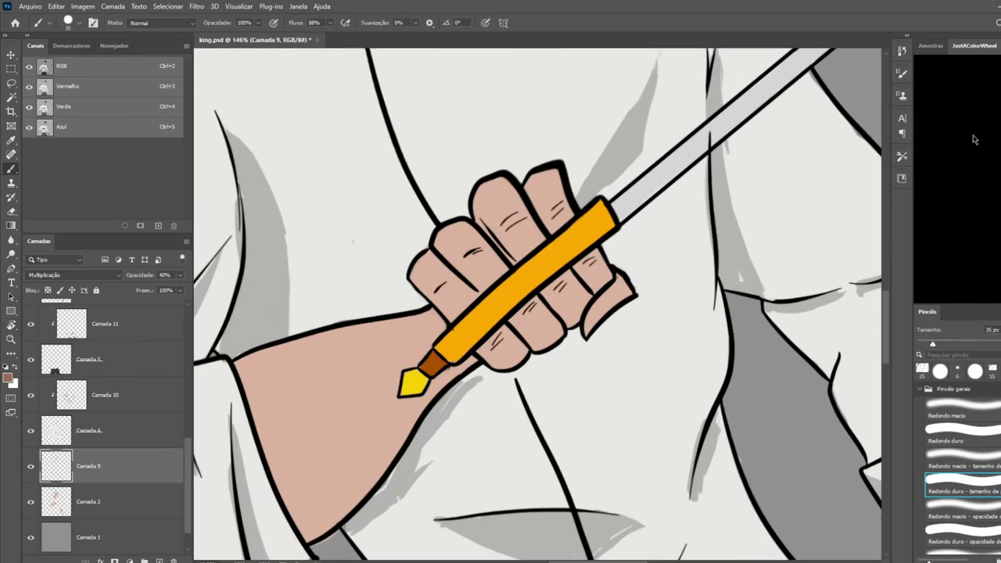
{"action": "left_click_drag", "start_coordinate": [432, 260], "coordinate": [468, 287]}
{"action": "left_click_drag", "start_coordinate": [509, 332], "coordinate": [521, 349]}
{"action": "left_click_drag", "start_coordinate": [502, 253], "coordinate": [482, 227]}
{"action": "left_click_drag", "start_coordinate": [540, 301], "coordinate": [555, 319]}
{"action": "left_click_drag", "start_coordinate": [529, 182], "coordinate": [546, 210]}
{"action": "left_click_drag", "start_coordinate": [576, 266], "coordinate": [590, 283]}
{"action": "left_click_drag", "start_coordinate": [440, 316], "coordinate": [448, 332]}
Shade the inner side of the lowered forearm in brown with a 30 px brush
{"action": "scroll", "coordinate": [605, 266], "scroll_direction": "down", "scroll_amount": 4}
{"action": "left_click_drag", "start_coordinate": [822, 391], "coordinate": [457, 298]}
{"action": "left_click_drag", "start_coordinate": [453, 304], "coordinate": [447, 339]}
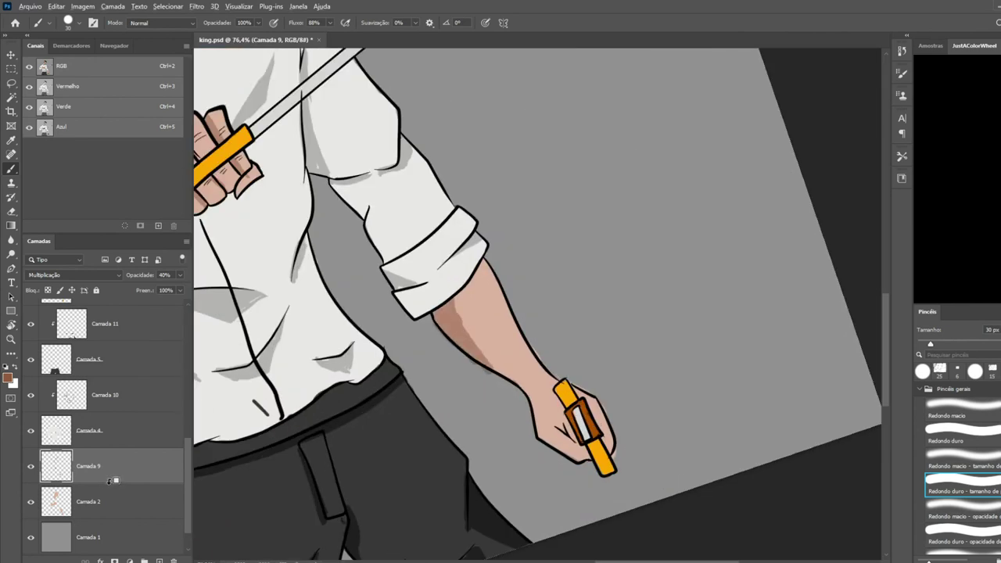
Clip Camada 9 to the skin layer Camada 2, make Camada 2 active and sample the lowered arm's skin colour
{"action": "left_click", "coordinate": [114, 481], "text": "alt"}
{"action": "left_click", "coordinate": [114, 501]}
{"action": "key", "text": "e"}
{"action": "key", "text": "b"}
{"action": "left_click", "coordinate": [540, 381], "text": "alt"}
{"action": "scroll", "coordinate": [454, 287], "scroll_direction": "down", "scroll_amount": 6}
{"action": "scroll", "coordinate": [554, 375], "scroll_direction": "up", "scroll_amount": 6}
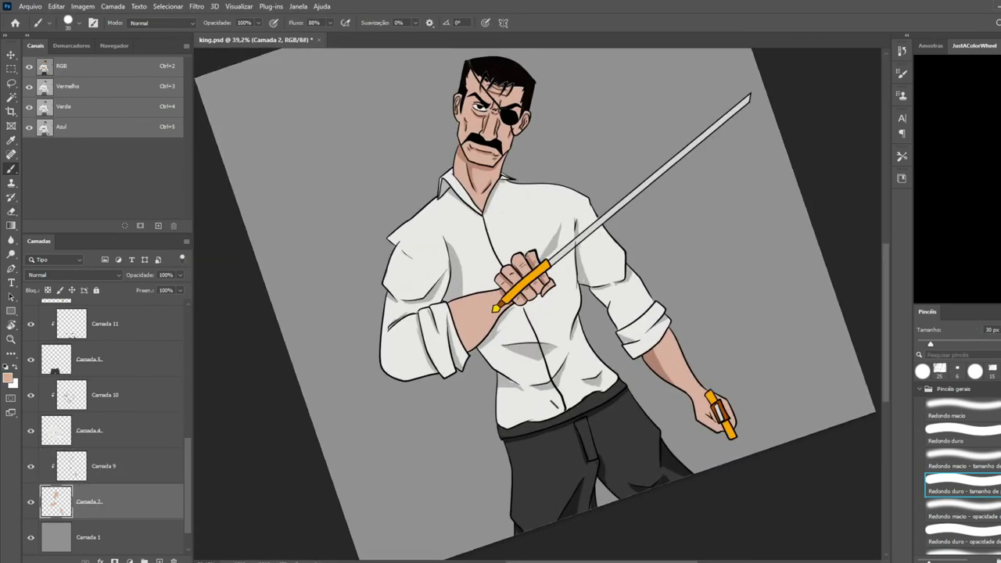
Rotate the canvas back towards upright, select Camada 8 and sample the colour on the sword blade where the sleeve line crosses it
{"action": "key", "text": "r"}
{"action": "left_click_drag", "start_coordinate": [696, 201], "coordinate": [724, 269]}
{"action": "scroll", "coordinate": [723, 269], "scroll_direction": "up", "scroll_amount": 5}
{"action": "scroll", "coordinate": [101, 375], "scroll_direction": "up", "scroll_amount": 10}
{"action": "left_click", "coordinate": [88, 317]}
{"action": "scroll", "coordinate": [637, 362], "scroll_direction": "down", "scroll_amount": 8}
{"action": "scroll", "coordinate": [559, 350], "scroll_direction": "up", "scroll_amount": 2}
{"action": "scroll", "coordinate": [622, 326], "scroll_direction": "up", "scroll_amount": 8}
{"action": "key", "text": "b"}
{"action": "left_click", "coordinate": [581, 259], "text": "alt"}
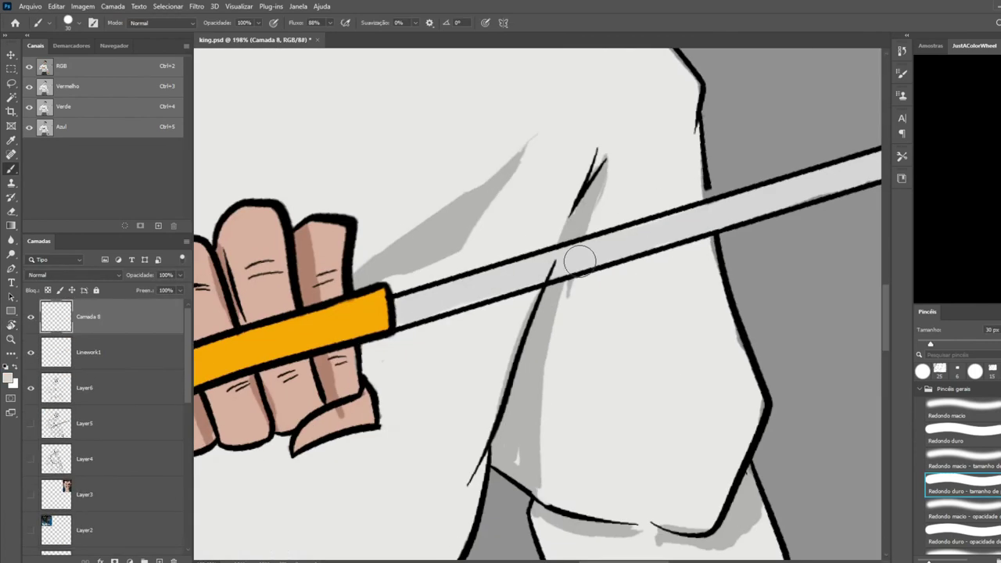
{"action": "scroll", "coordinate": [657, 274], "scroll_direction": "down", "scroll_amount": 7}
{"action": "scroll", "coordinate": [694, 435], "scroll_direction": "up", "scroll_amount": 6}
Sign the drawing "Draw Crashe" in black beside the lowered arm on a new layer with a 9 px brush
{"action": "left_click", "coordinate": [159, 561]}
{"action": "key", "text": "d"}
{"action": "key", "text": "bracketleft"}
{"action": "key", "text": "bracketleft"}
{"action": "key", "text": "bracketleft"}
{"action": "key", "text": "bracketleft"}
{"action": "key", "text": "bracketleft"}
{"action": "left_click_drag", "start_coordinate": [527, 216], "coordinate": [545, 258]}
{"action": "left_click_drag", "start_coordinate": [557, 234], "coordinate": [593, 223]}
{"action": "mouse_move", "coordinate": [628, 188]}
{"action": "left_mouse_down"}
{"action": "mouse_move", "coordinate": [633, 232]}
{"action": "mouse_move", "coordinate": [716, 215]}
{"action": "left_mouse_up"}
{"action": "scroll", "coordinate": [586, 193], "scroll_direction": "down", "scroll_amount": 2}
{"action": "key", "text": "ctrl+0"}
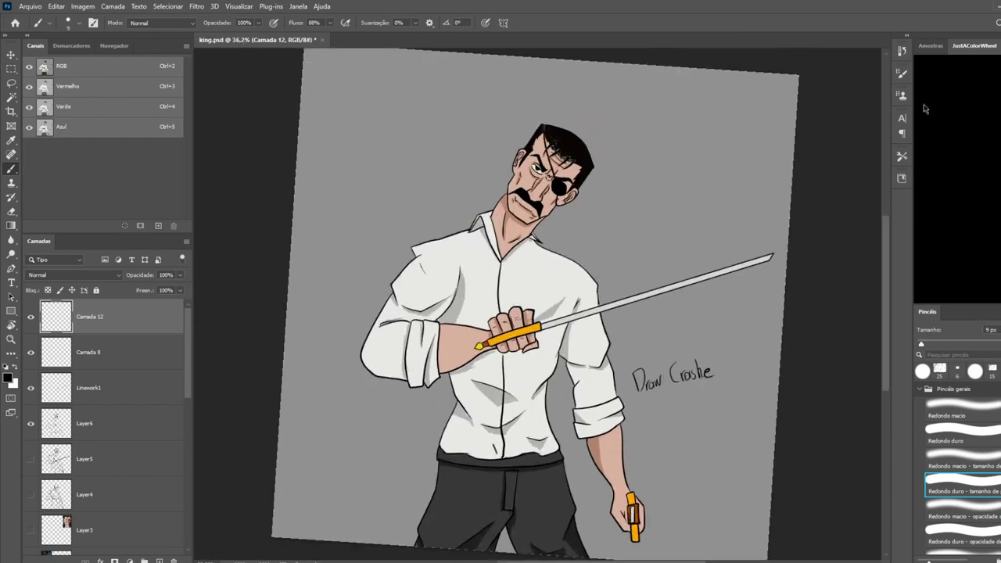